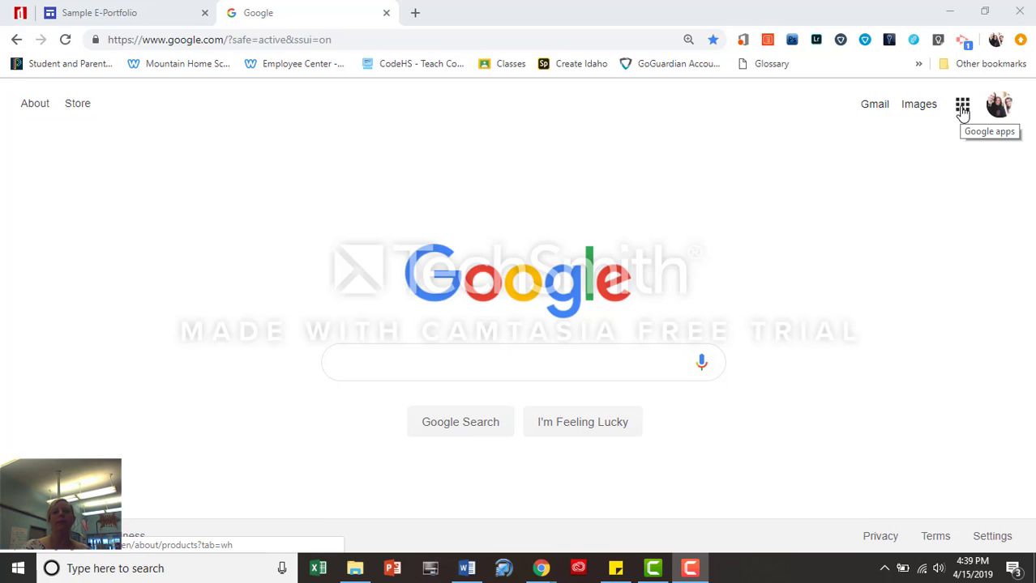
Open the Google apps panel from the Google homepage and scroll it down to reveal Sites
click(962, 107)
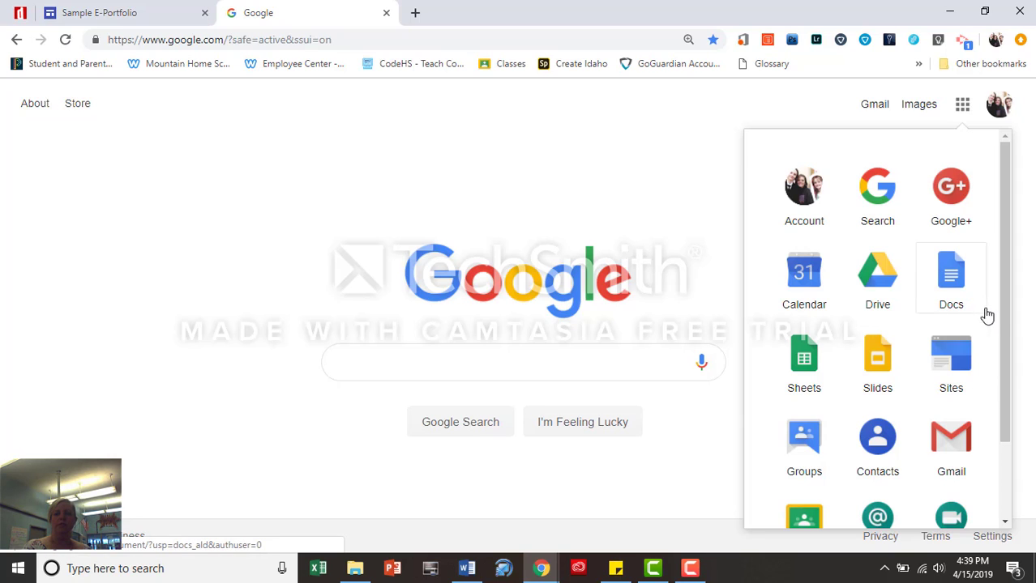
drag(1007, 334, 1024, 394)
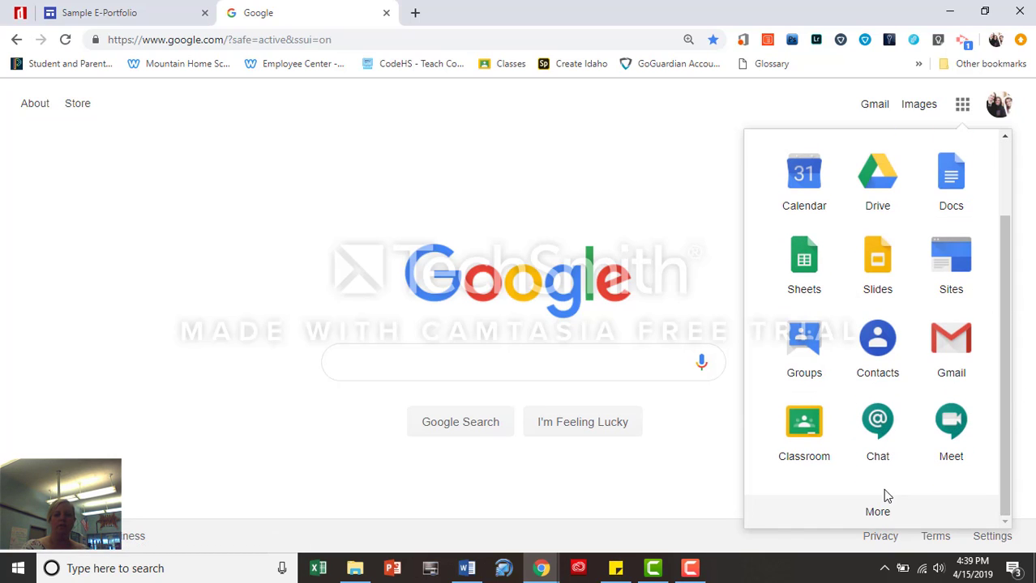
Go to Sites, switch to New Google Sites and create a blank Untitled Site
click(961, 269)
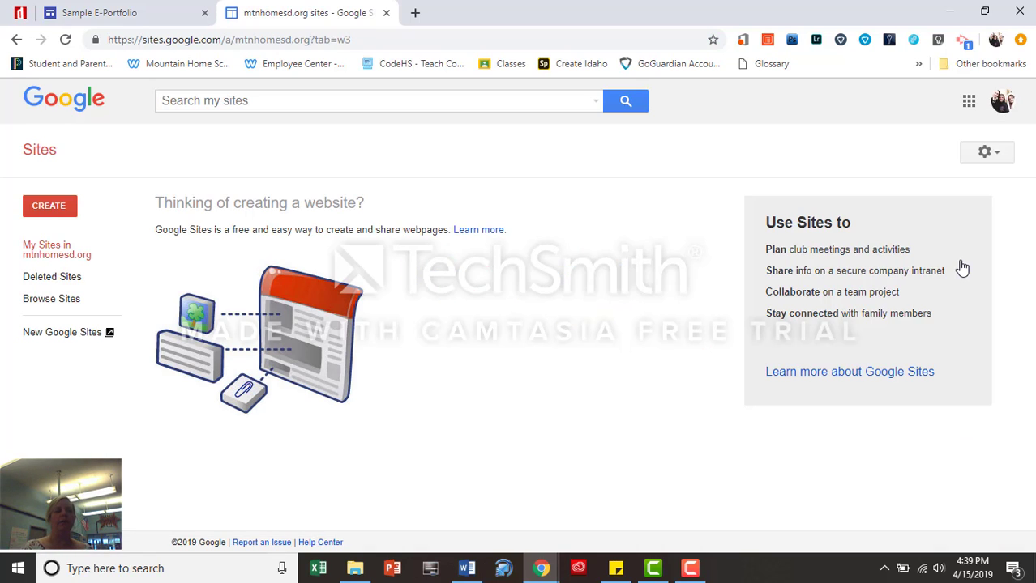
click(61, 334)
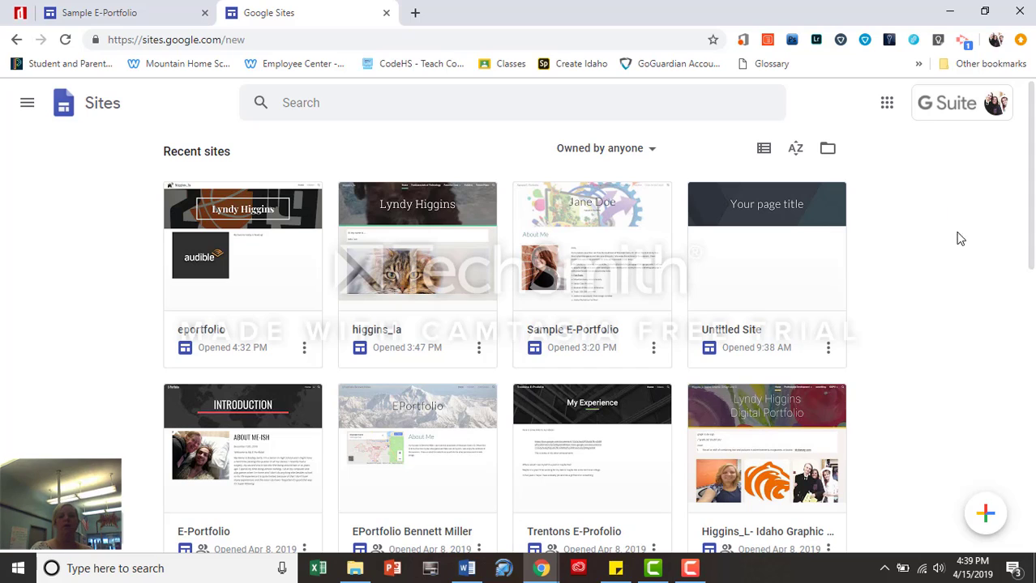
click(982, 515)
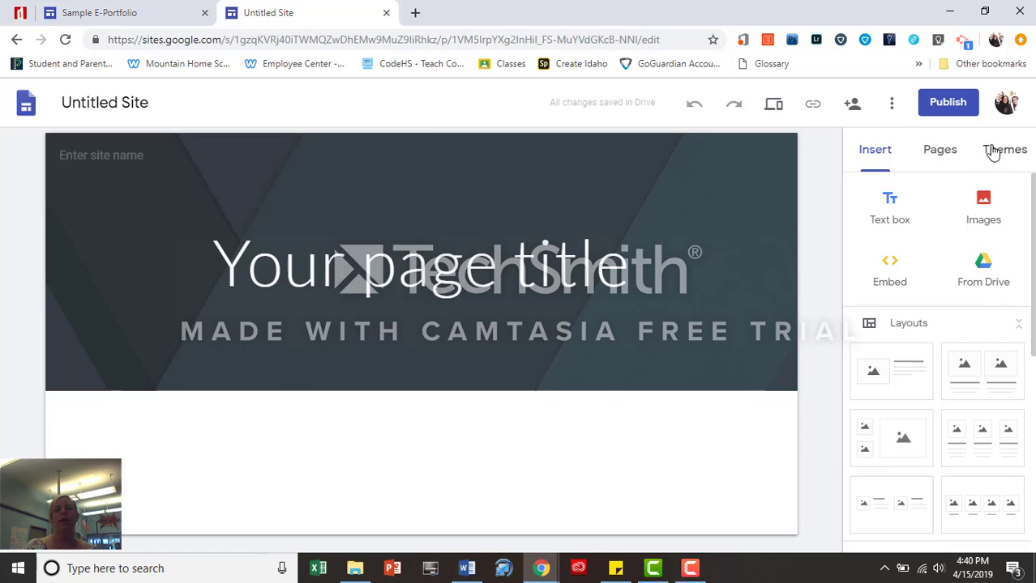
Apply the Aristotle theme to the site
click(997, 154)
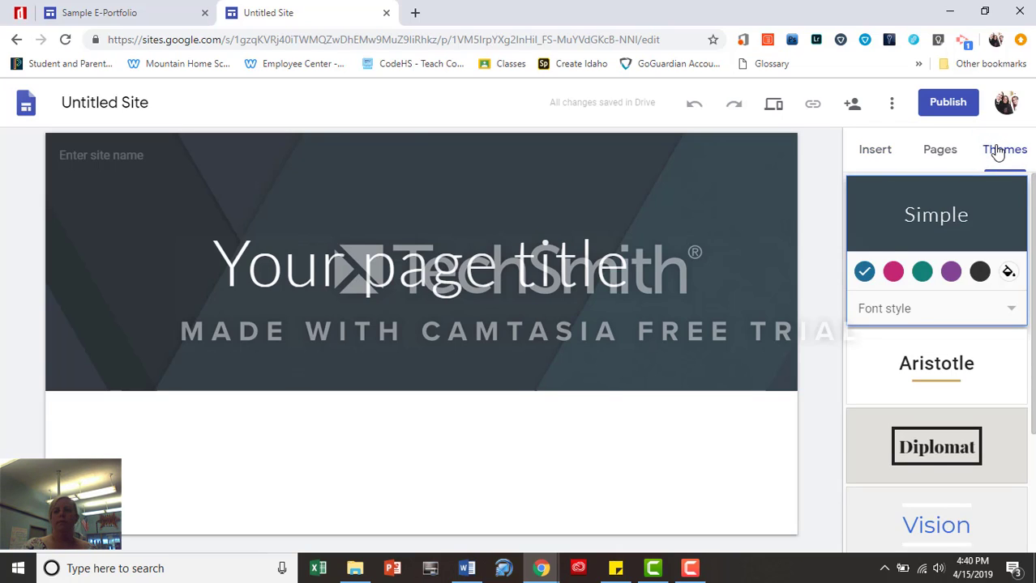
scroll(936, 364, down, 2)
scroll(936, 360, down, 1)
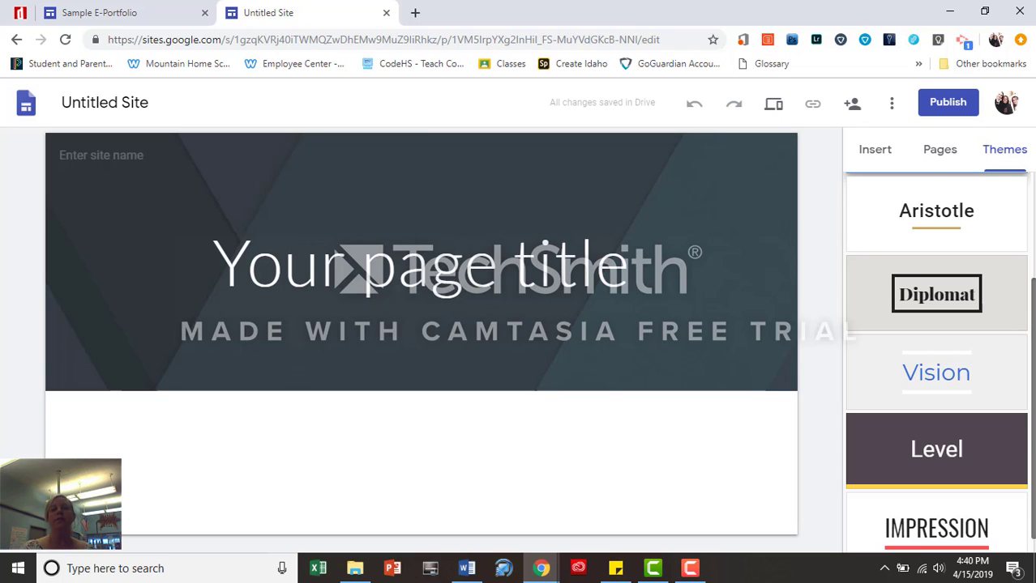
click(969, 221)
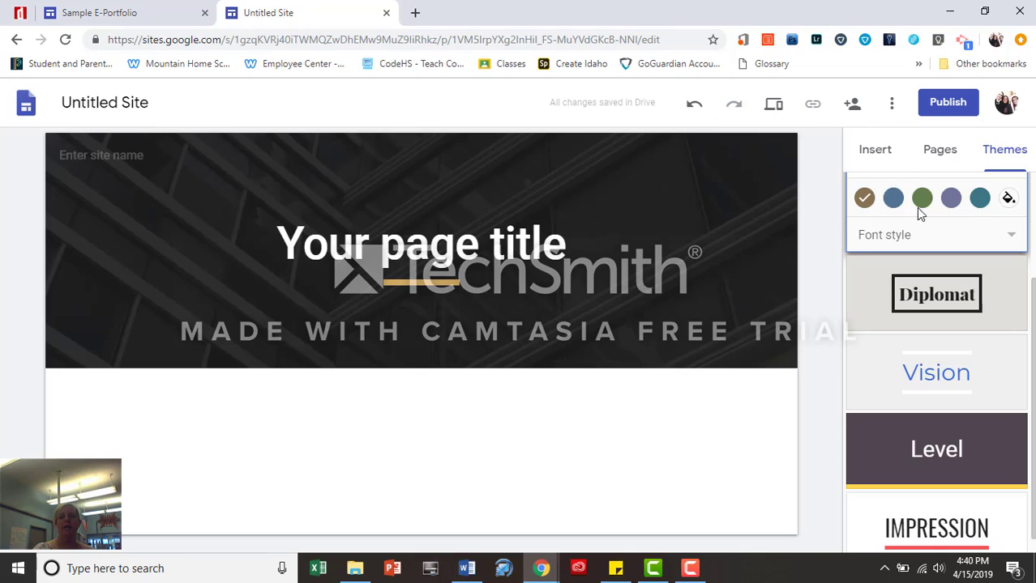
click(1009, 199)
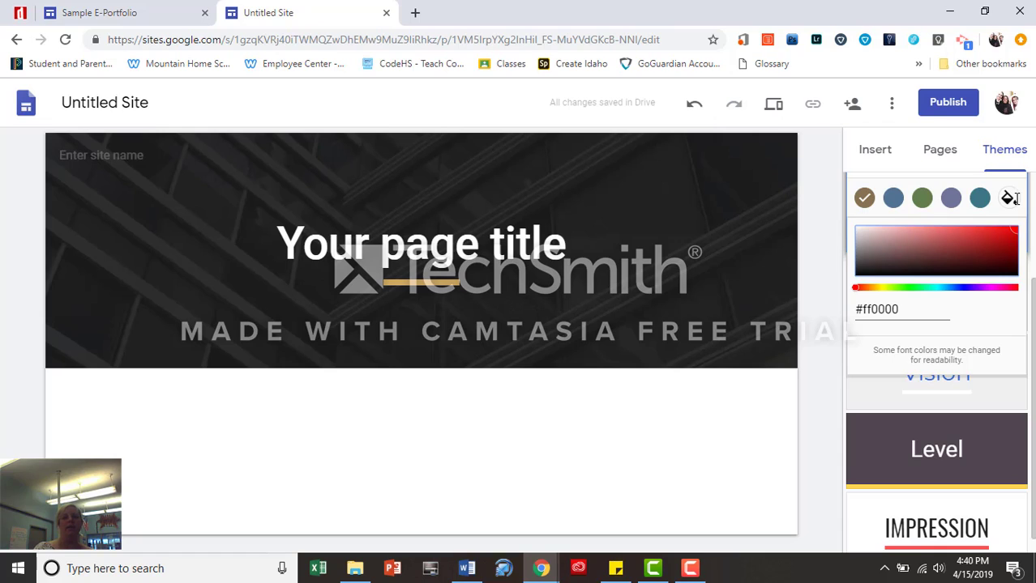
click(1009, 198)
Set the theme's font style to Modern and its accent colour to teal
click(911, 241)
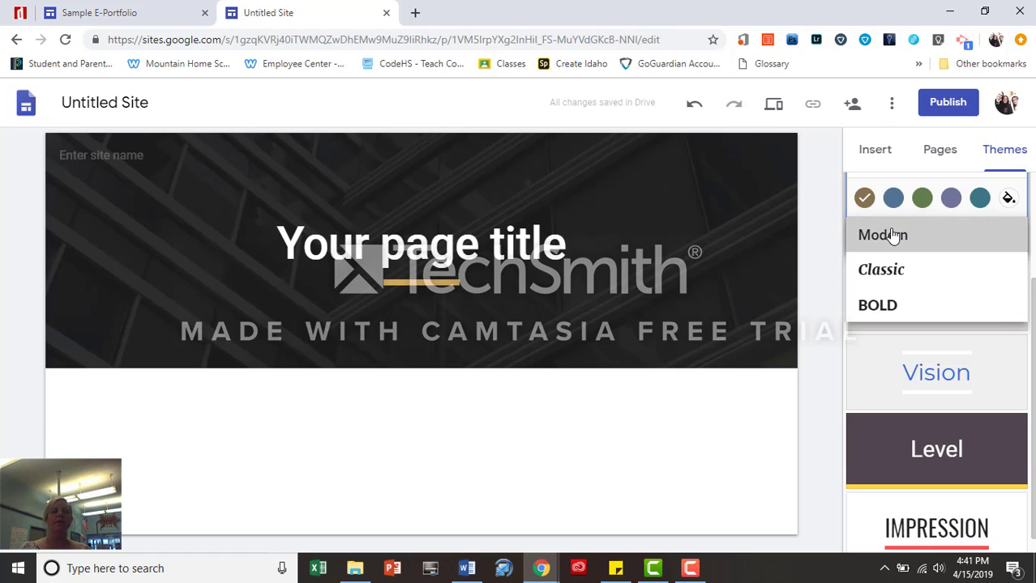
click(892, 235)
click(894, 201)
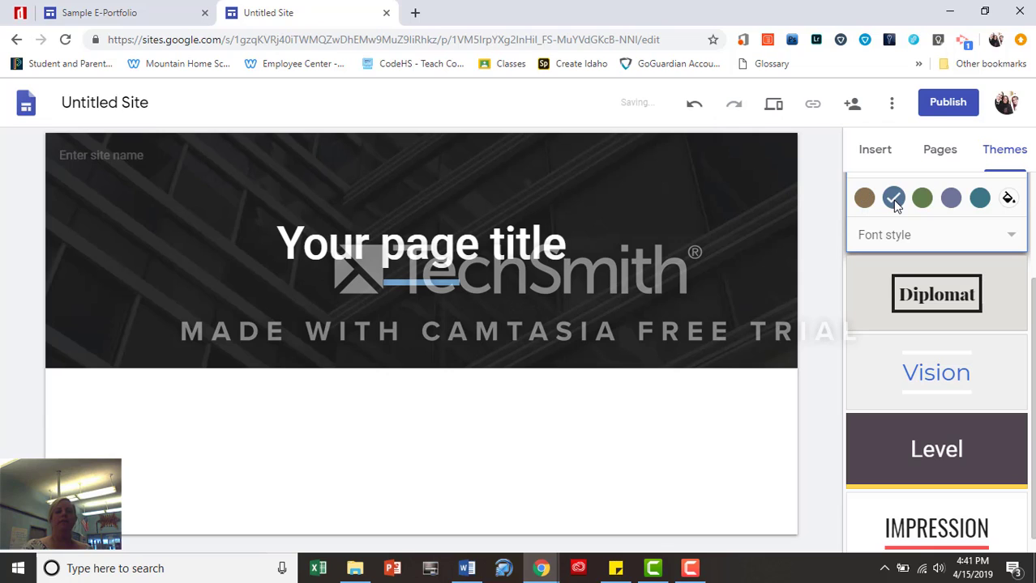
click(928, 200)
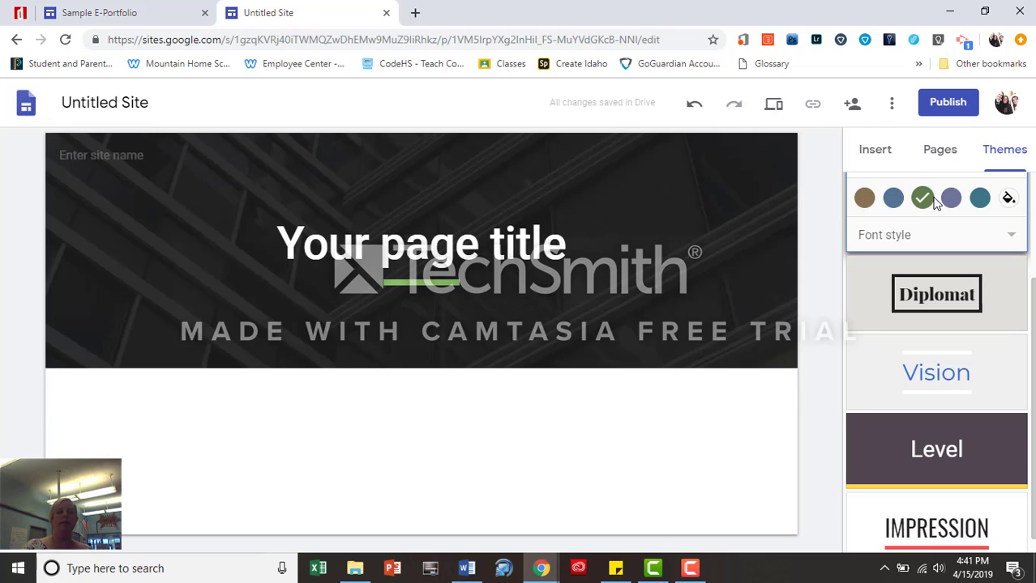
click(948, 202)
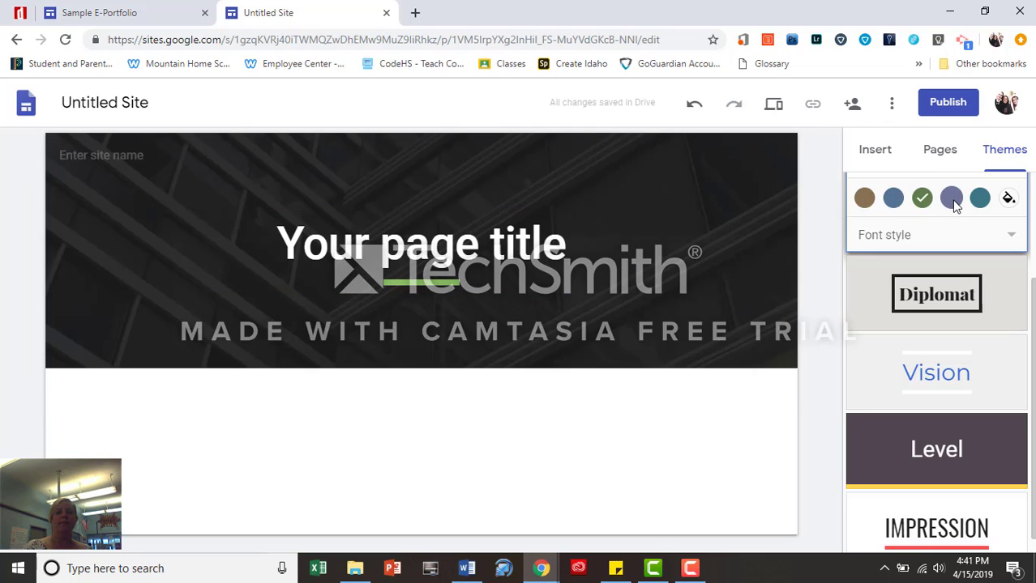
click(980, 202)
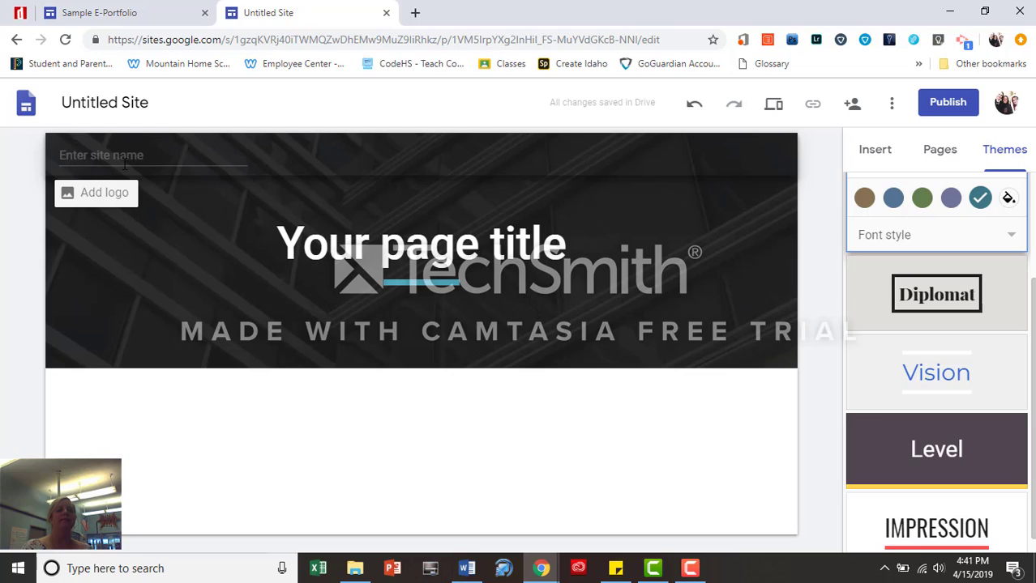
Rename the document to E-Portfolio and enter the student's e-portfolio site name in the header
click(132, 106)
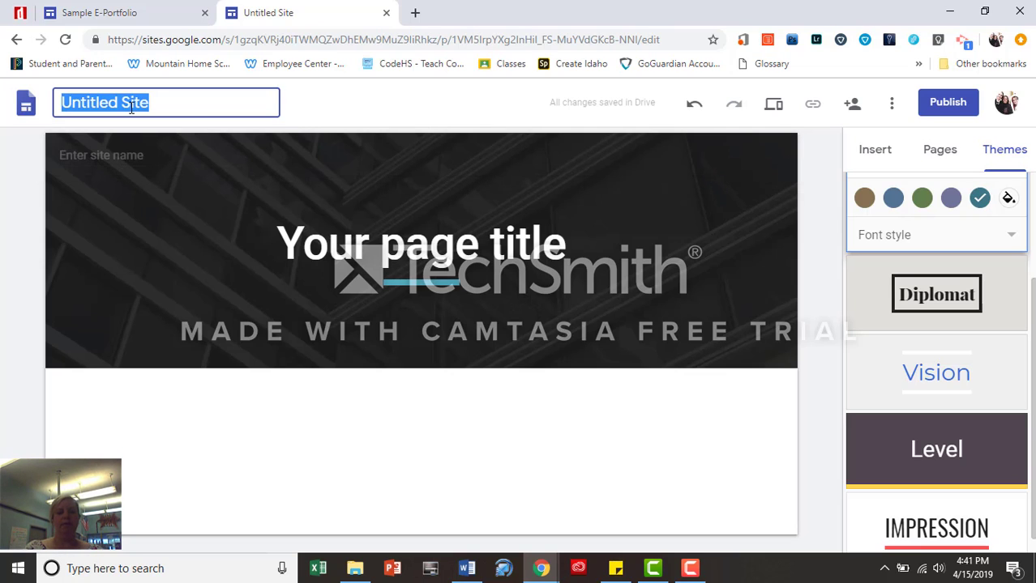
text(E-Port)
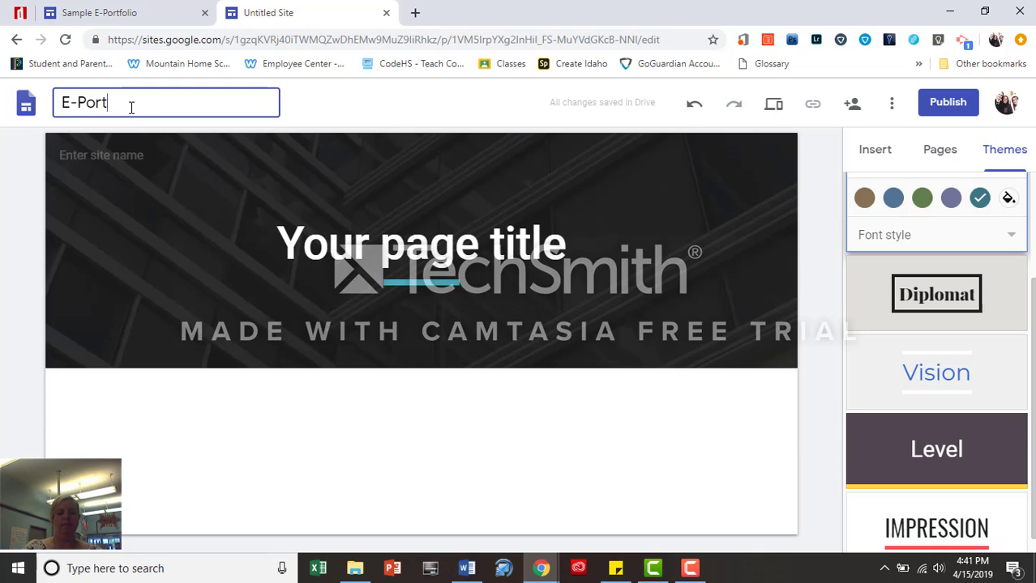
text(folio)
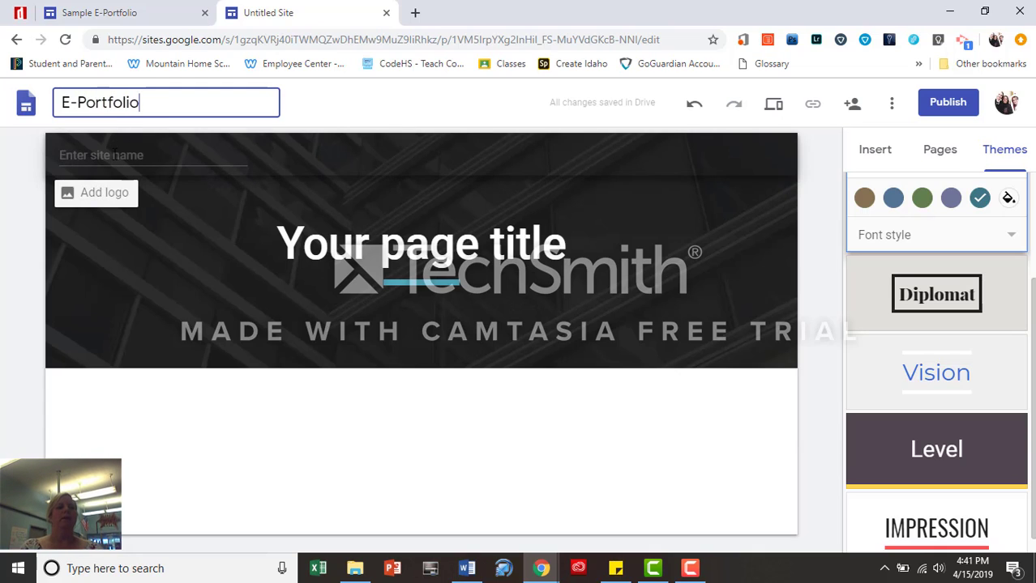
click(113, 153)
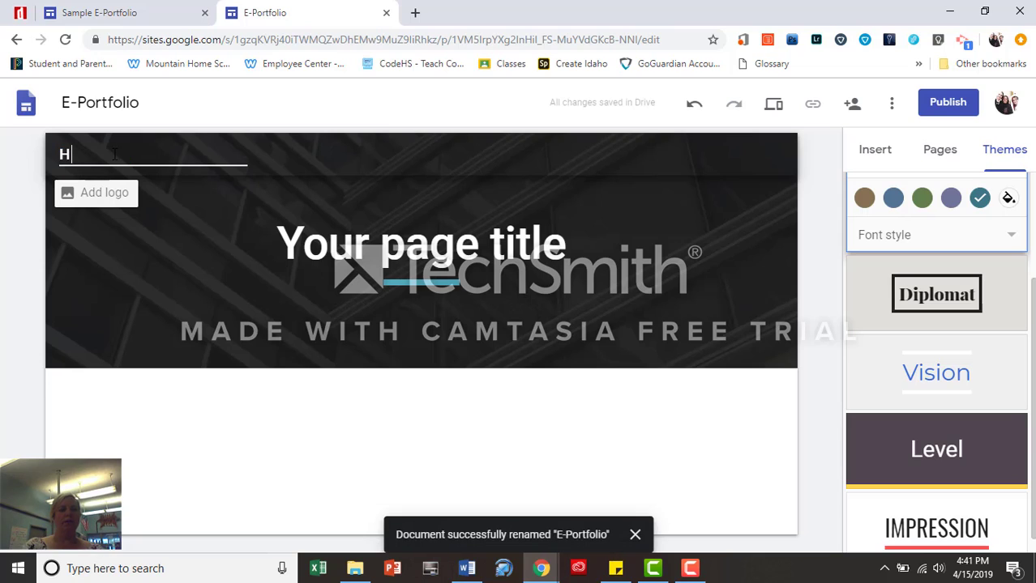
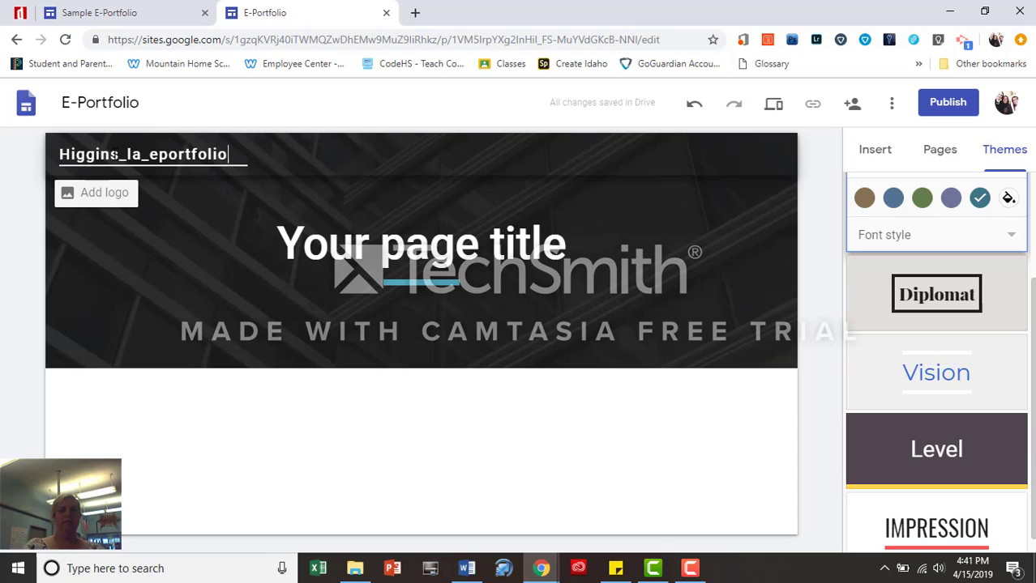
Upload the g3 image file from the computer as the site header logo
click(96, 199)
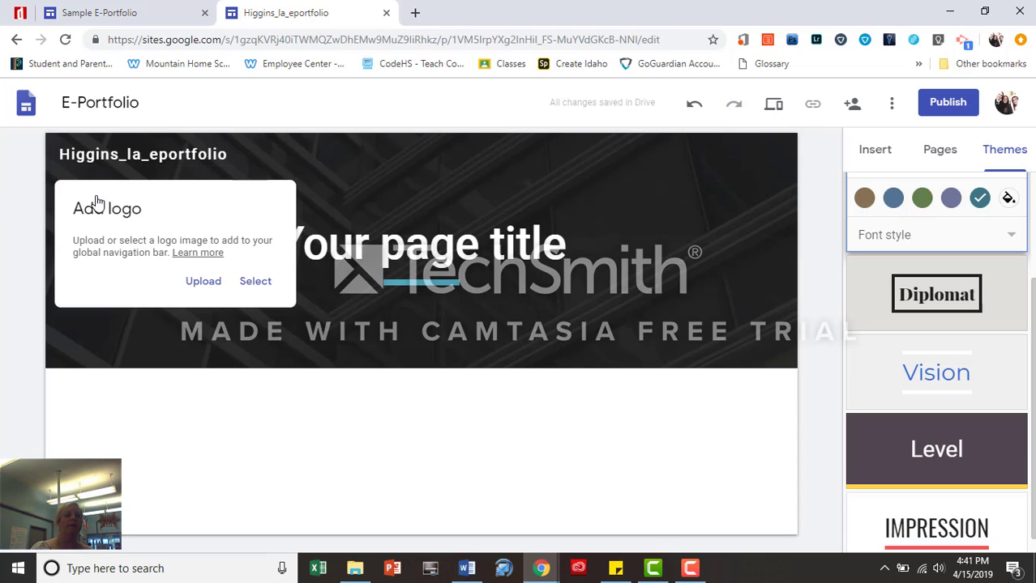
click(198, 283)
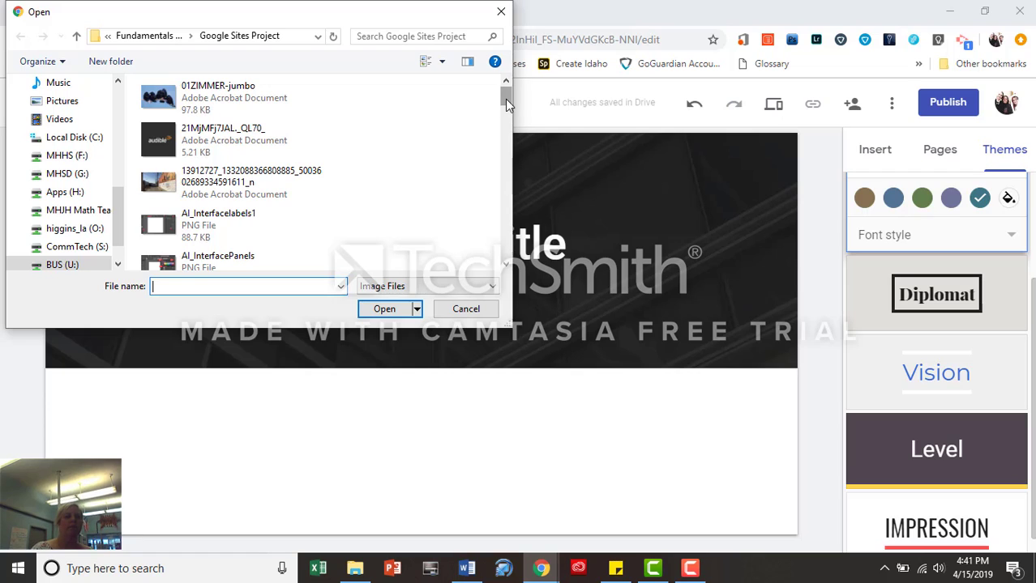
drag(505, 99, 510, 154)
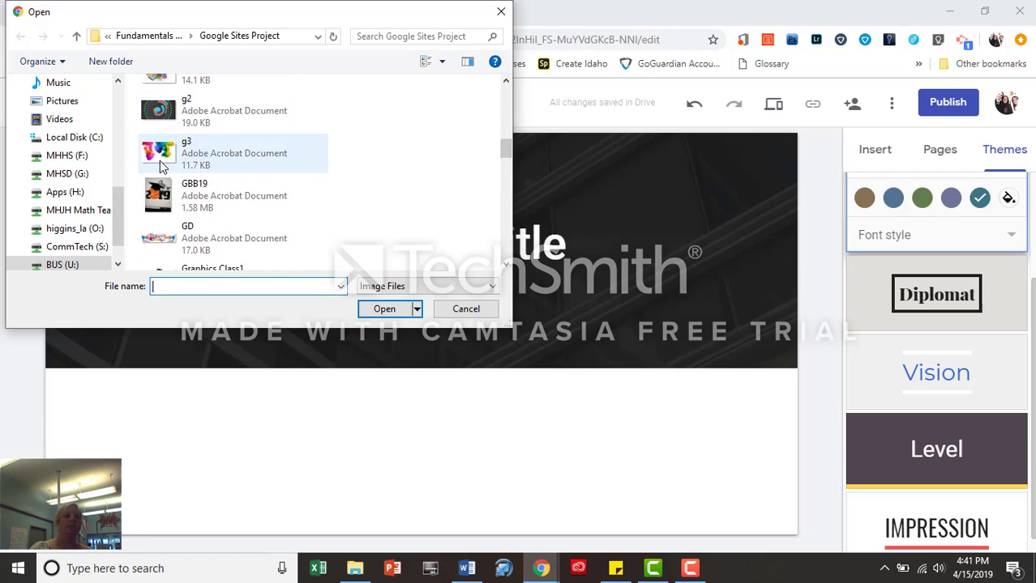
click(239, 154)
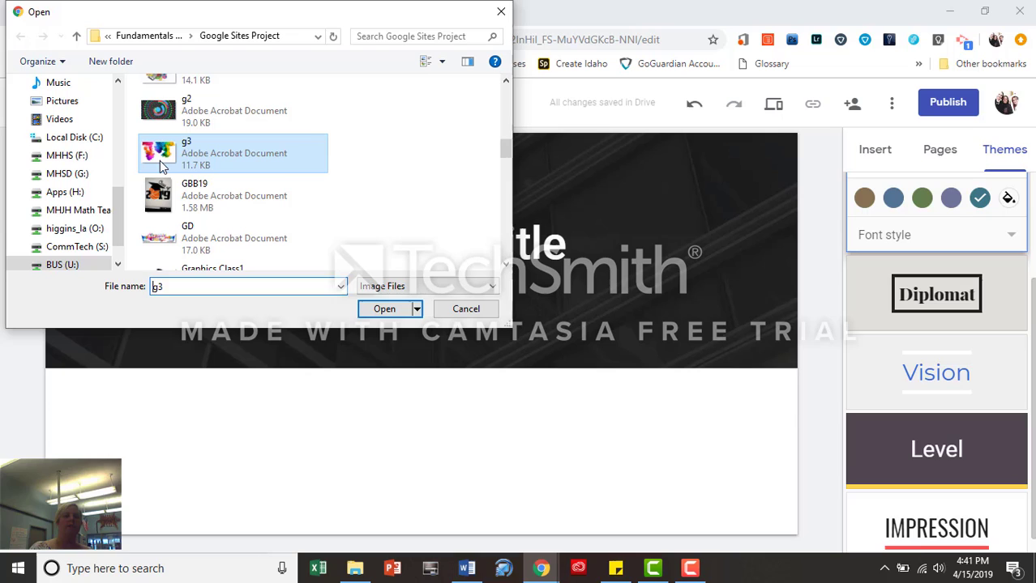
click(380, 308)
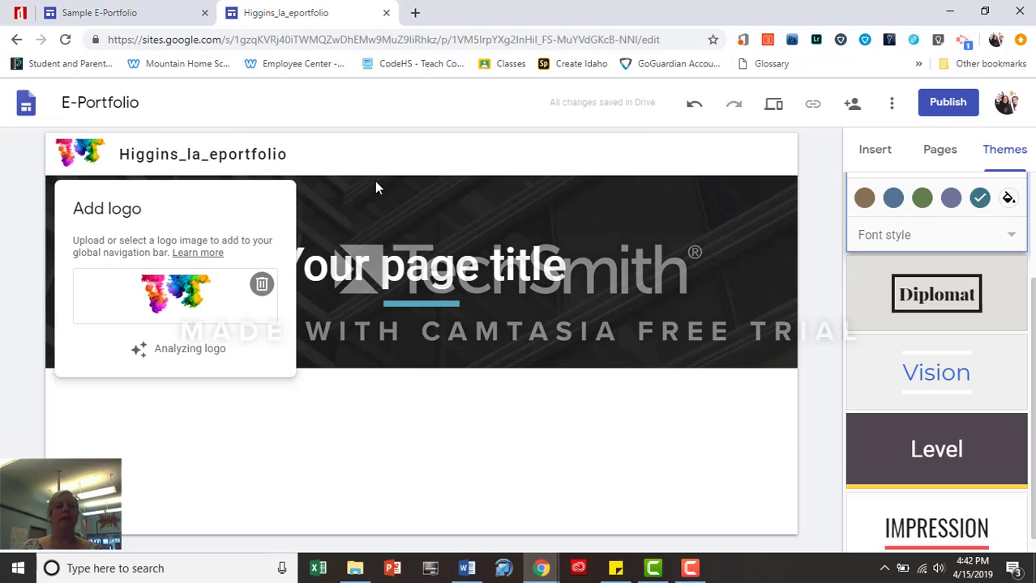
click(372, 219)
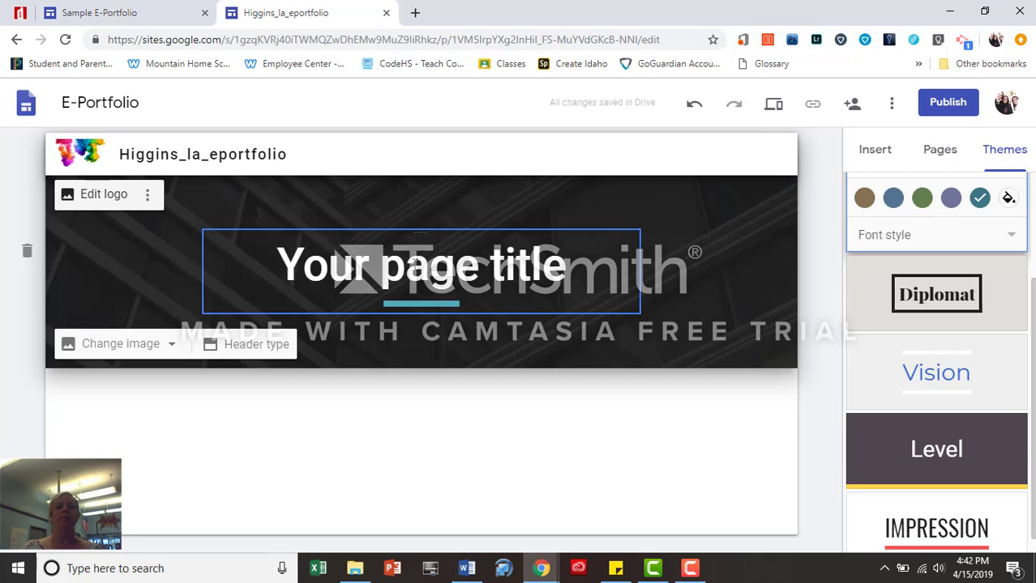
Type the student's full name as the page title, fixing the misspelled surname
click(415, 264)
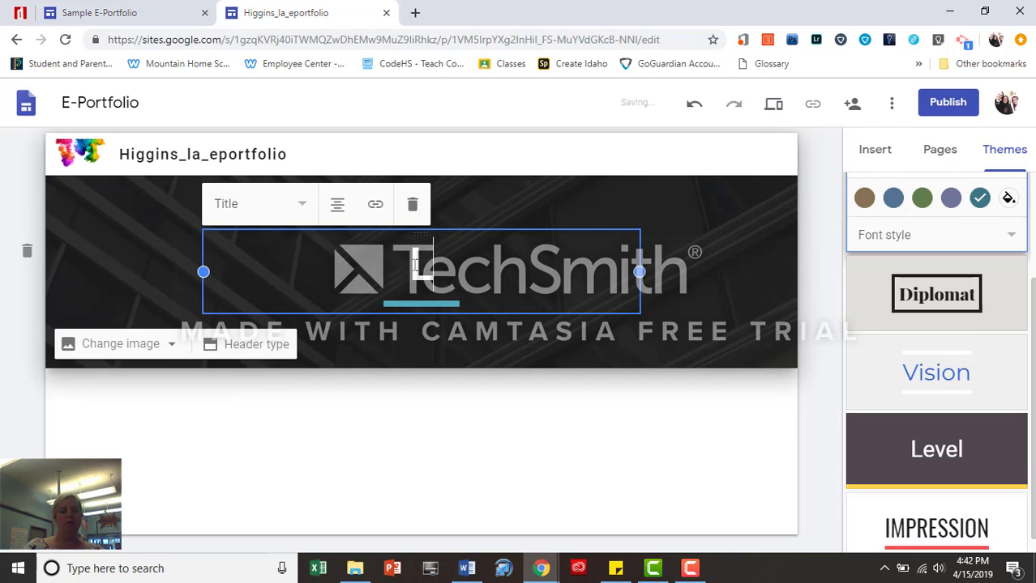
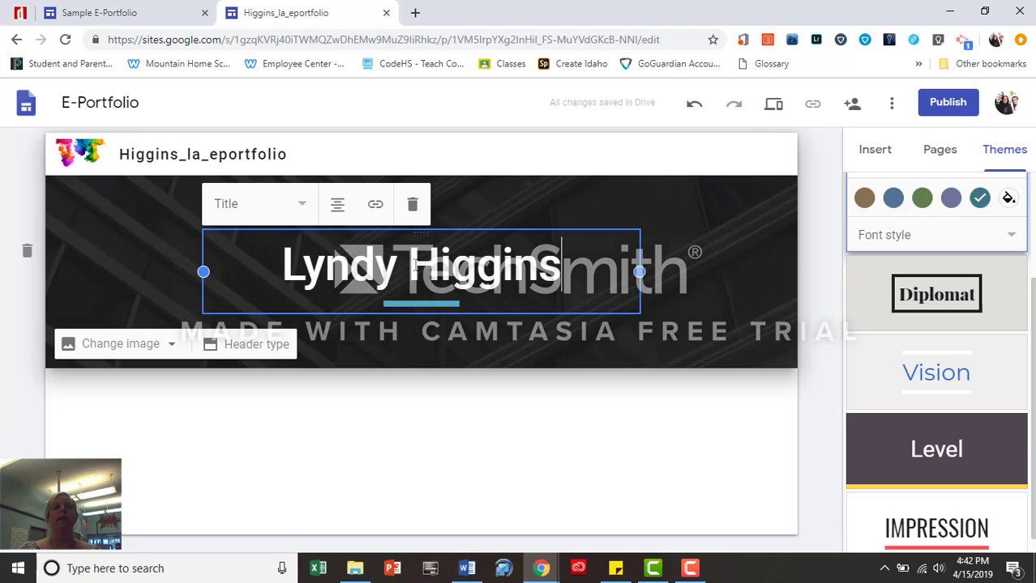
click(172, 349)
Upload the 'images' file as the header background, replacing the dark default
click(108, 398)
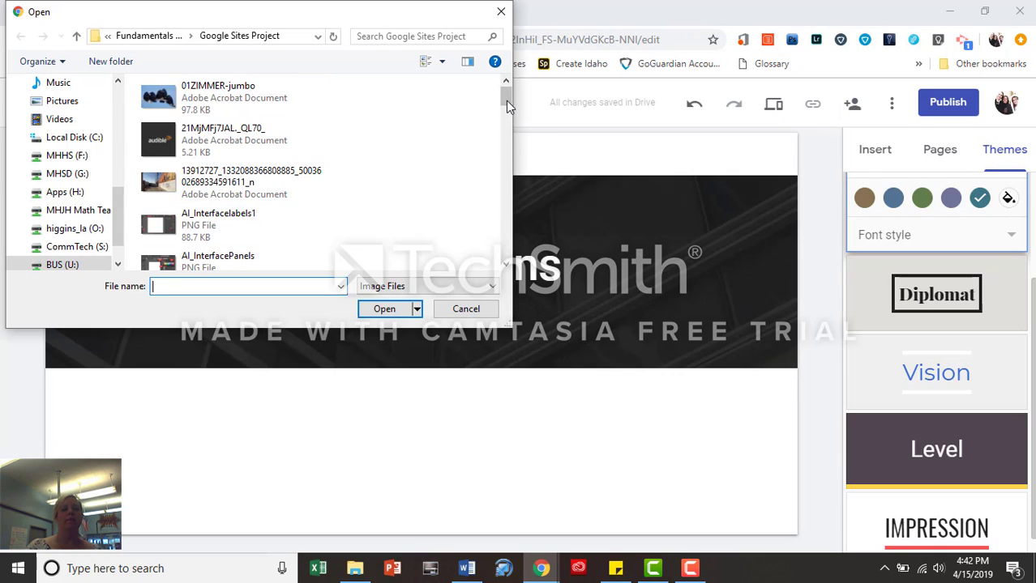
drag(505, 101, 504, 175)
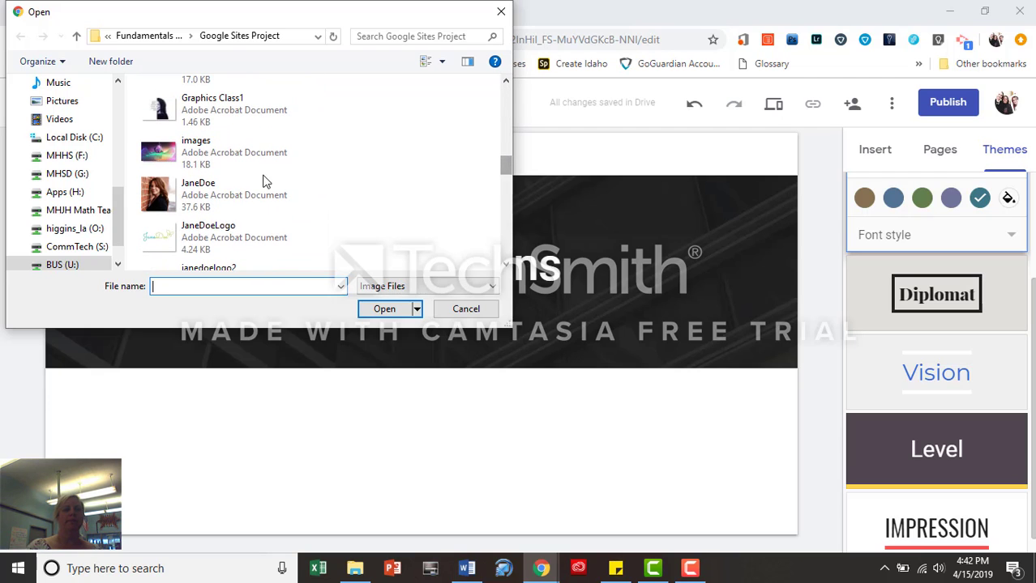
click(243, 144)
click(384, 309)
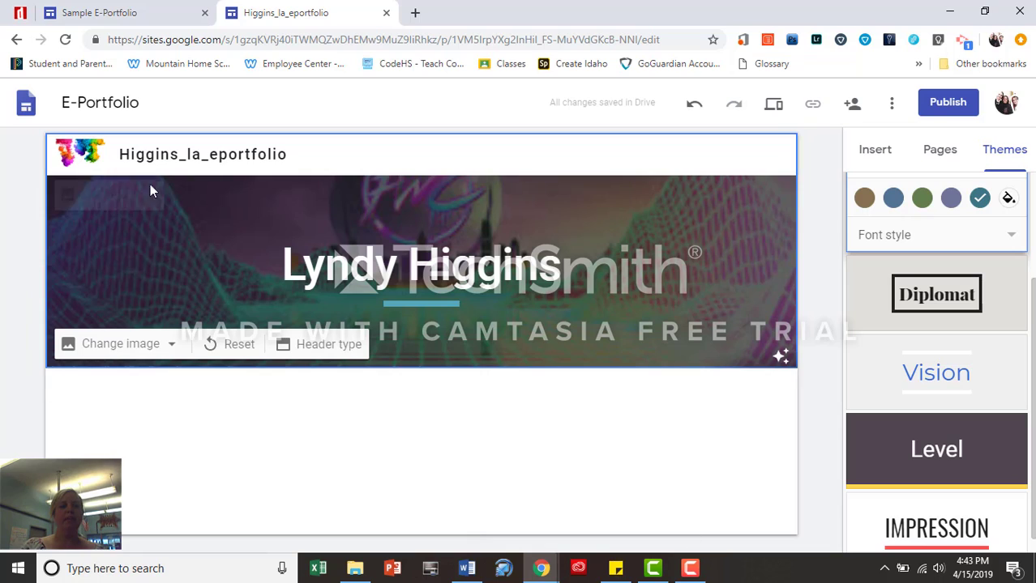
mouse_move(73, 202)
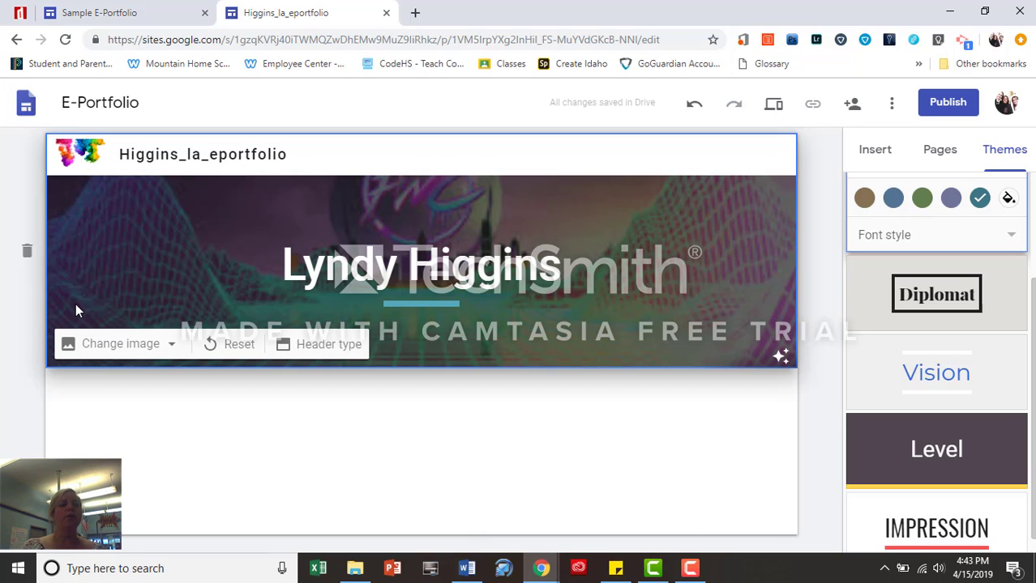
Reset the header background, then upload the street mural photo as the header image
click(239, 346)
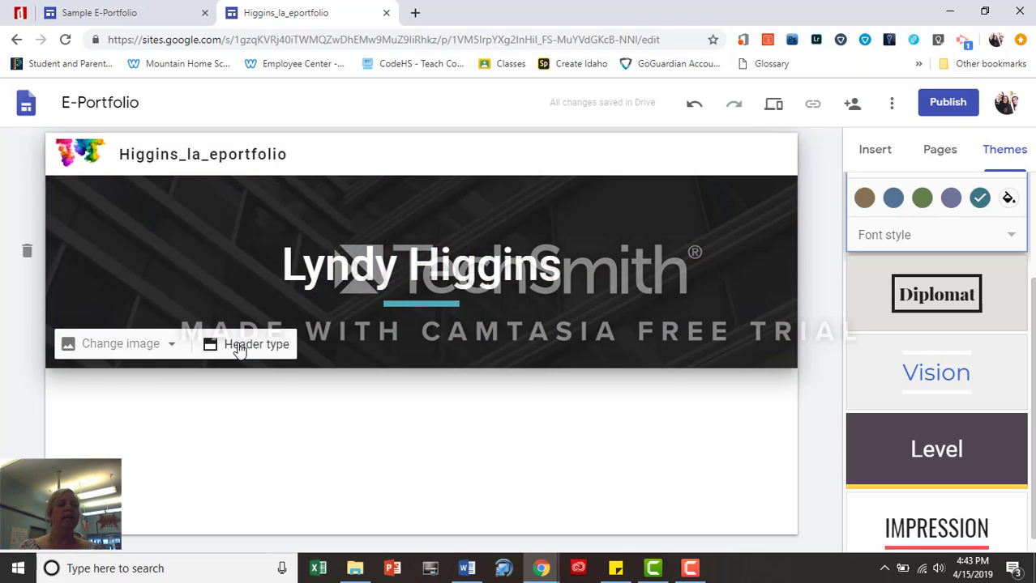
click(180, 354)
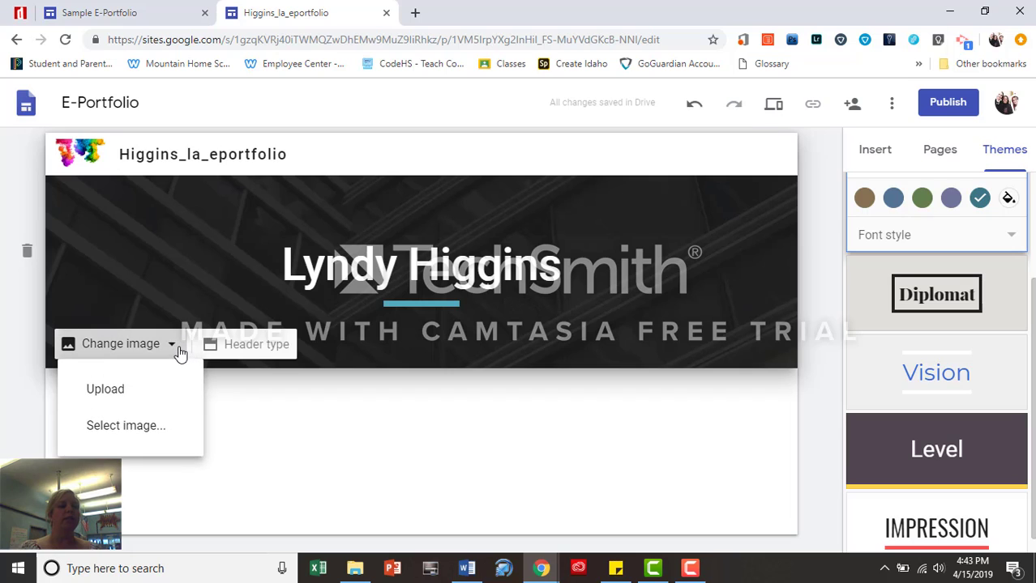
click(105, 390)
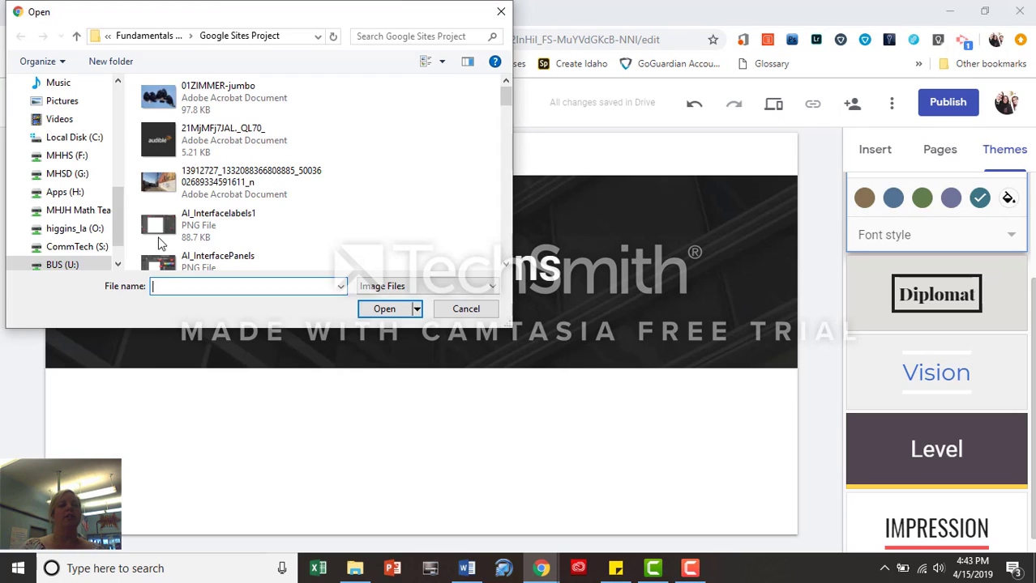
click(235, 179)
click(389, 311)
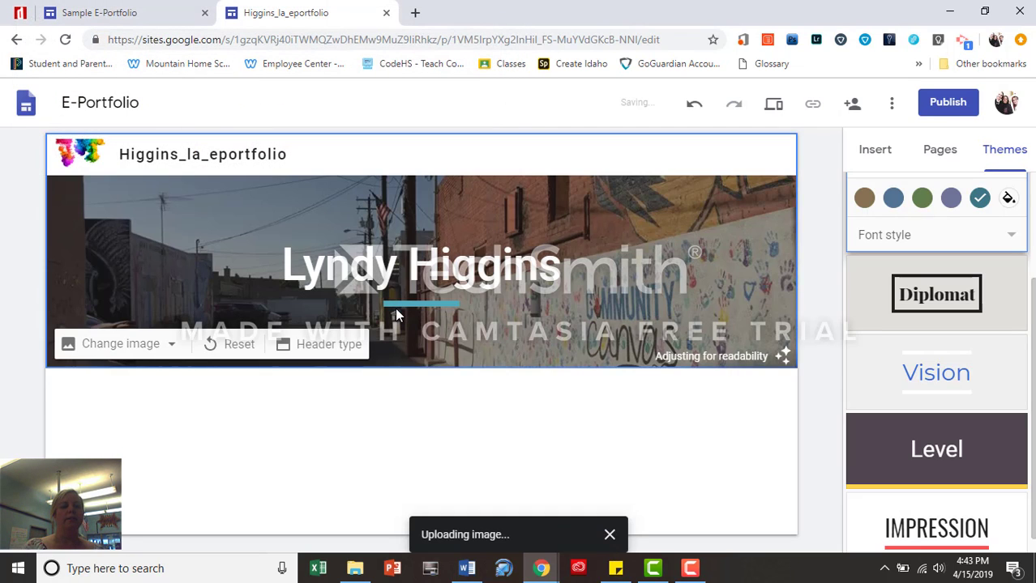
Set the header type to Banner
click(324, 344)
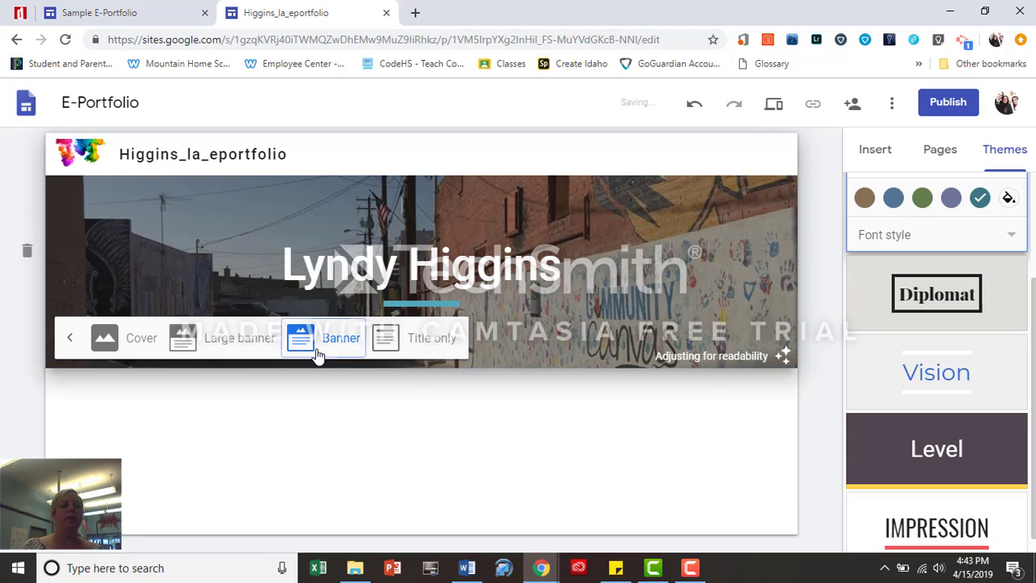
click(264, 348)
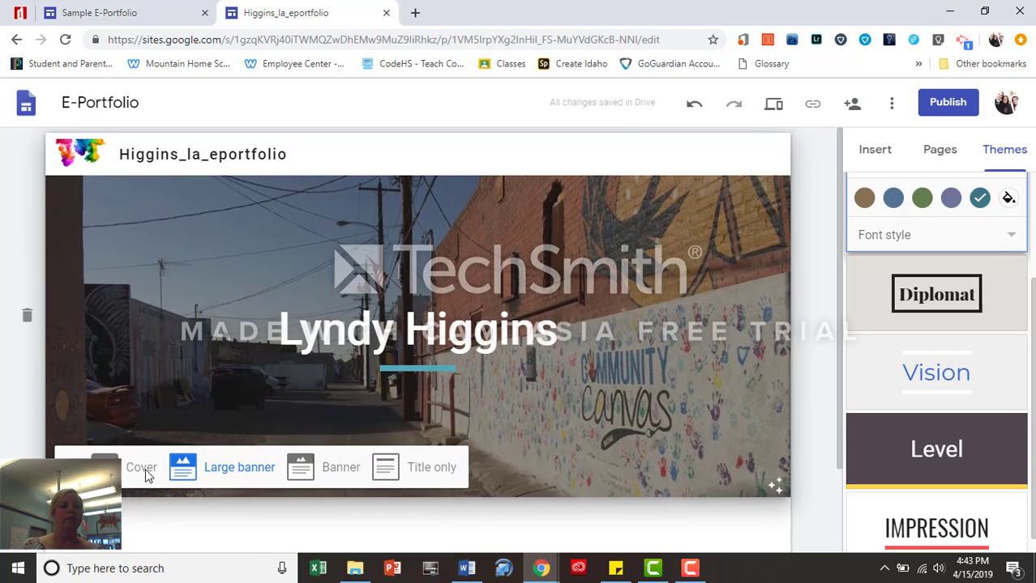
click(145, 476)
click(412, 530)
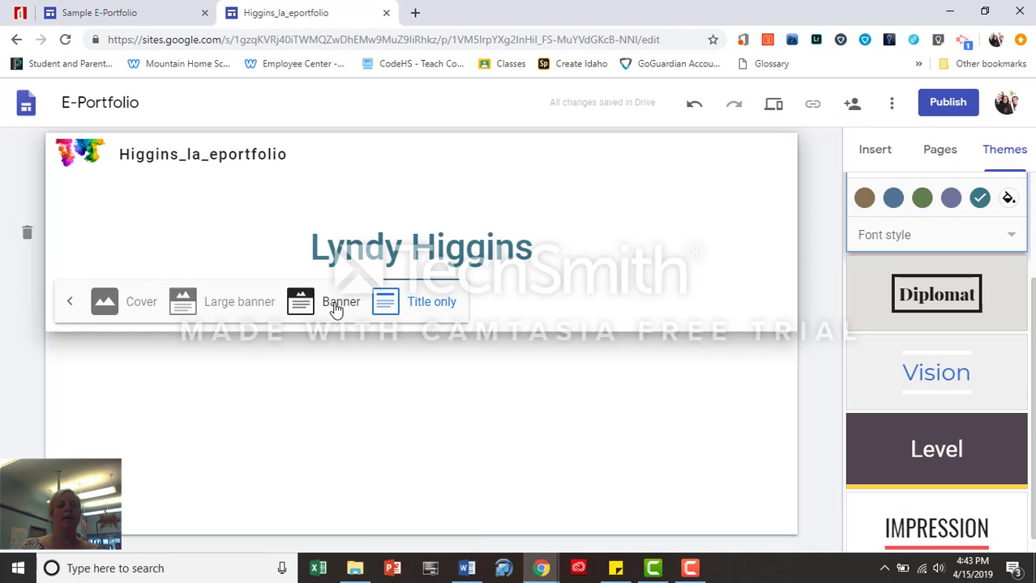
click(332, 308)
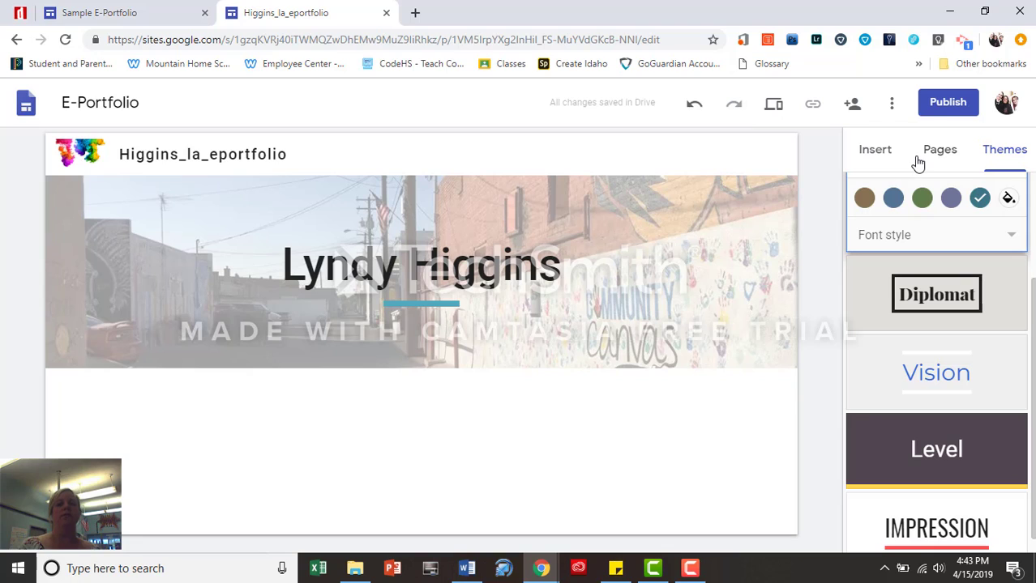
Create a new page named Resume from the Pages list
click(937, 155)
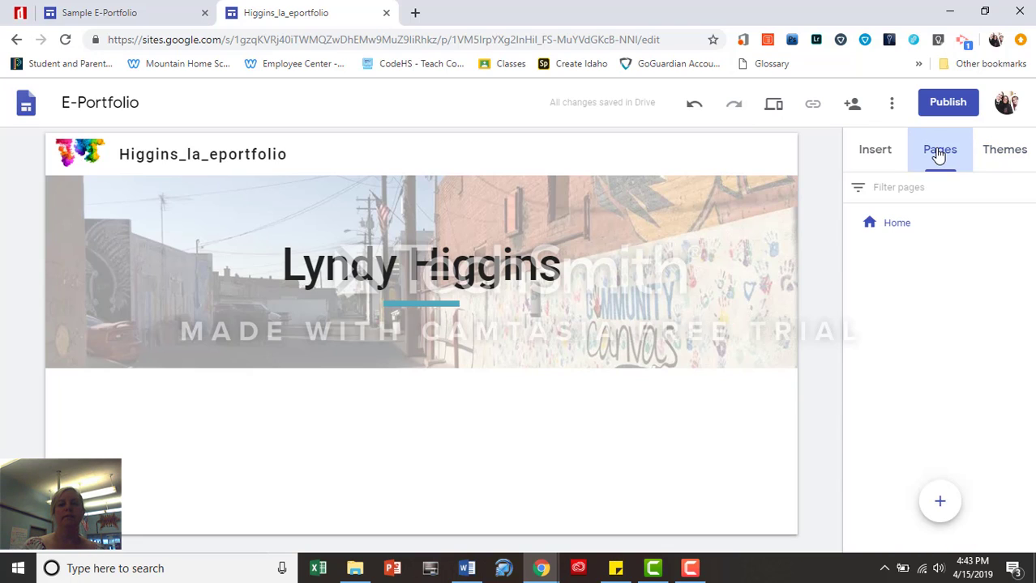
click(874, 157)
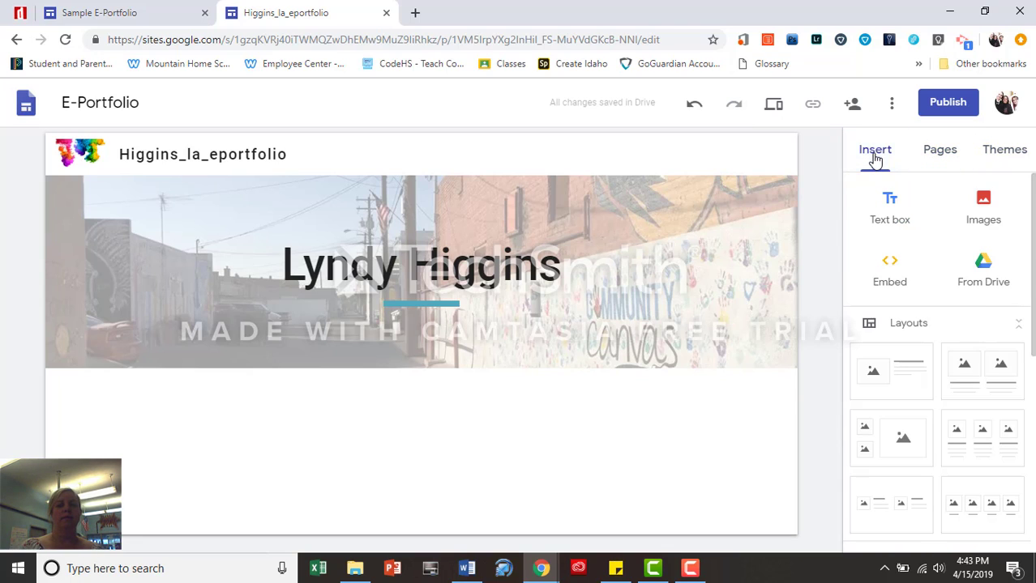
click(944, 156)
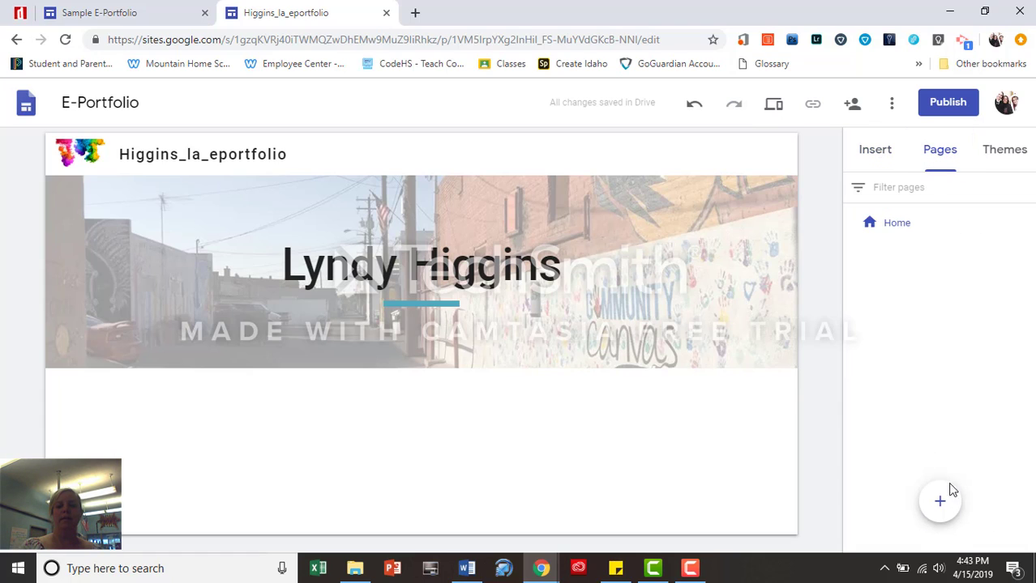
click(940, 503)
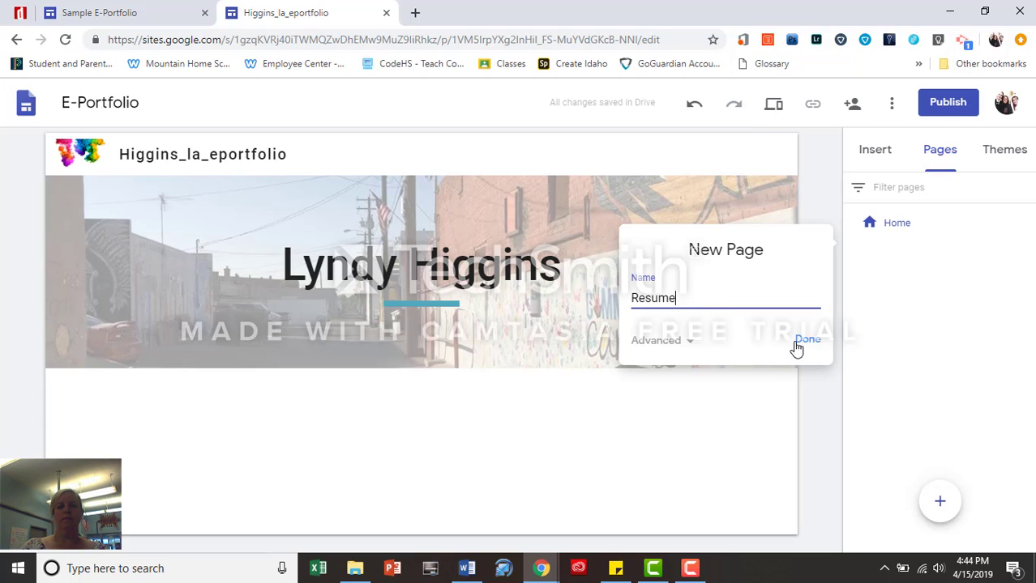
click(798, 342)
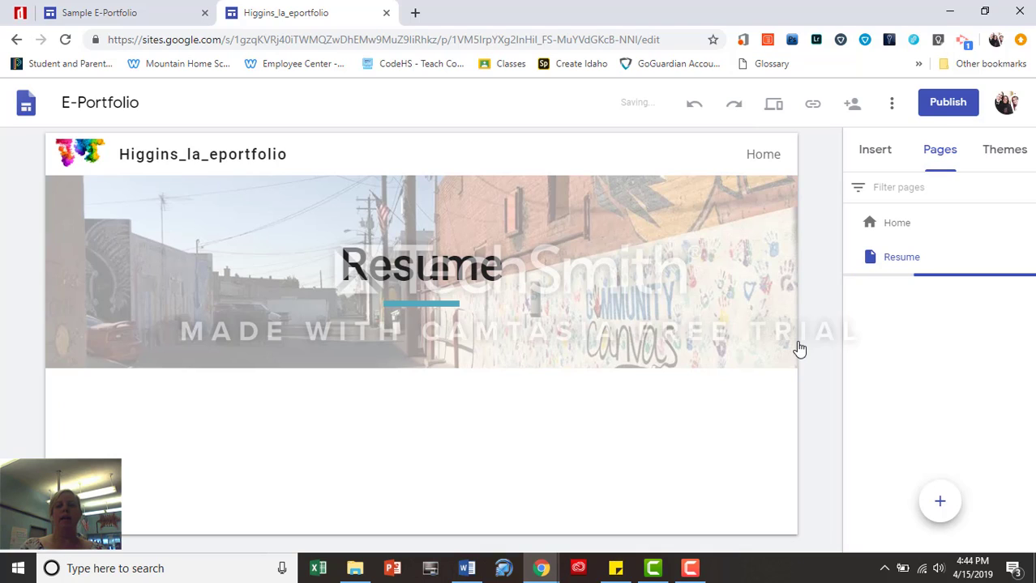
Add a second new page named Samples
click(940, 504)
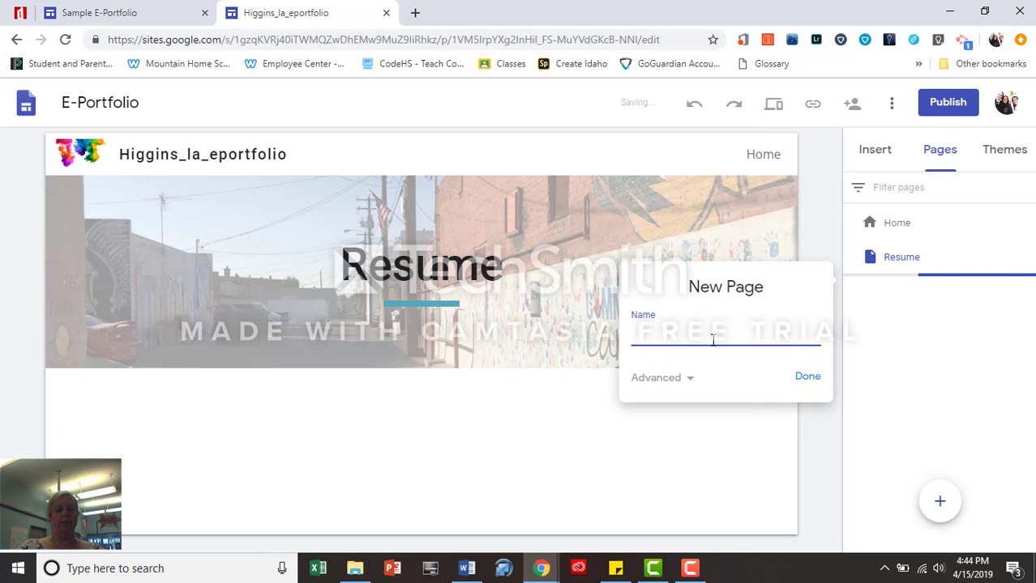
text(Sample)
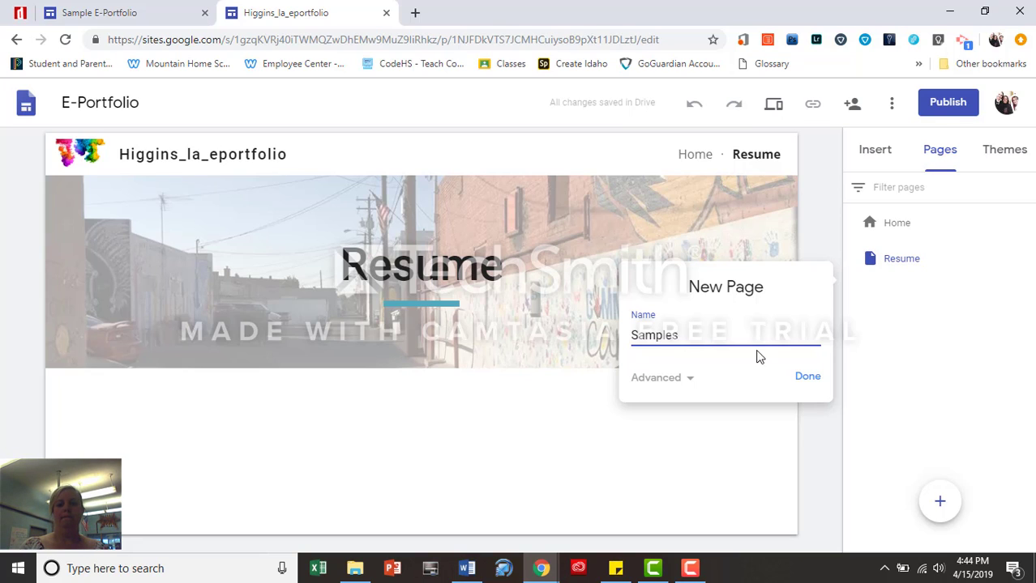
text(s)
click(806, 380)
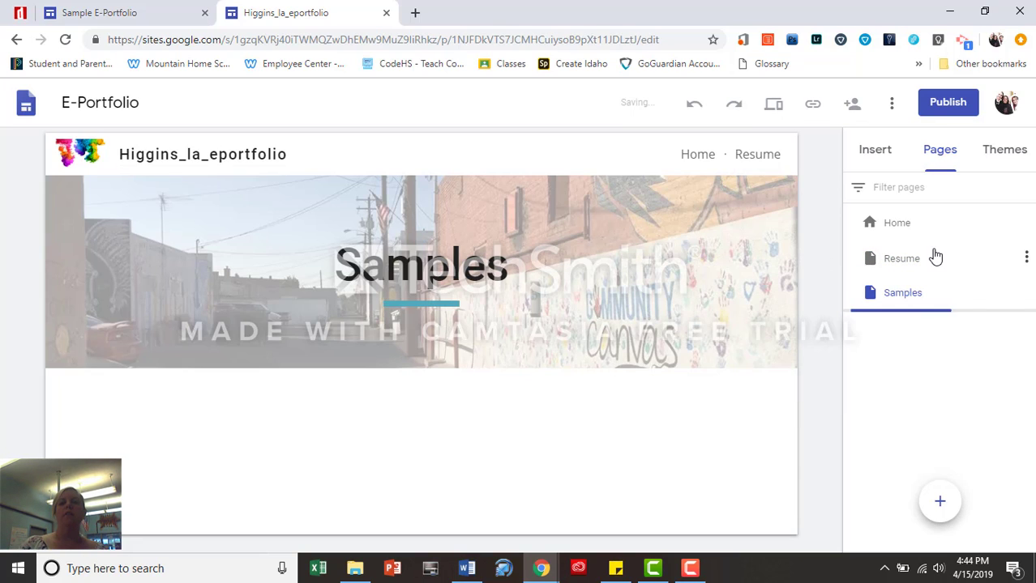
Go to the Home page and insert a Text box beneath the banner header
click(900, 224)
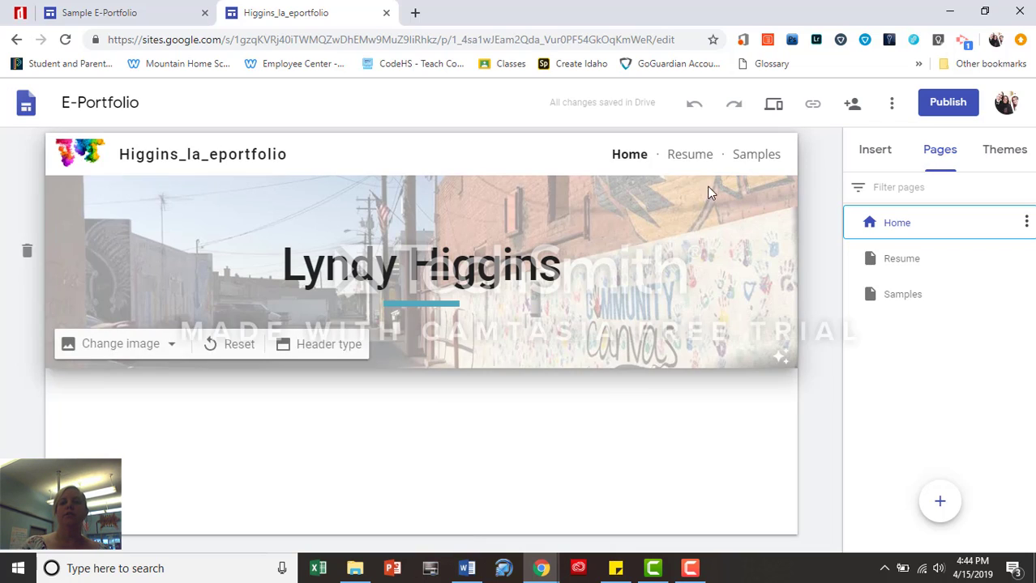
click(877, 153)
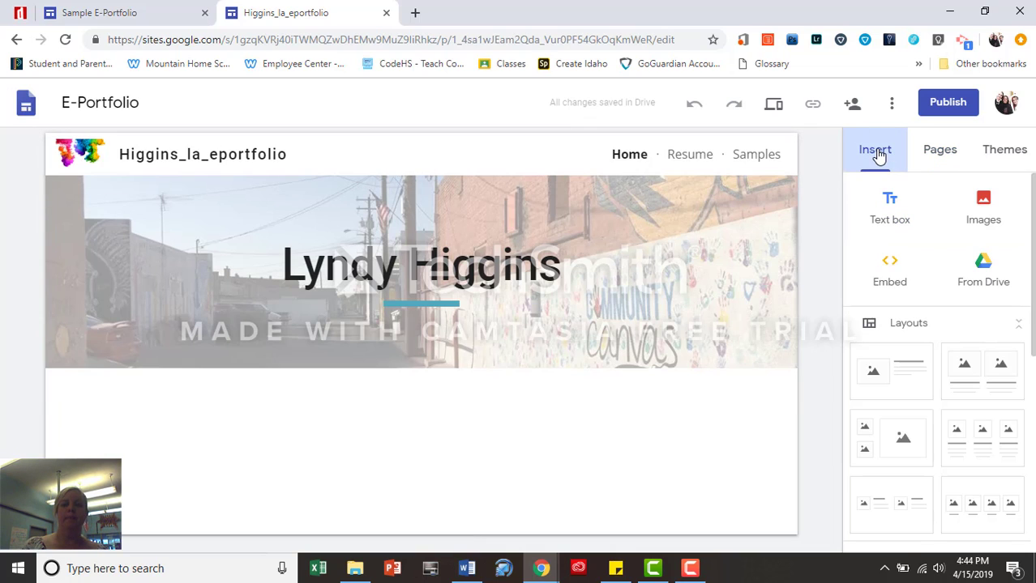
click(895, 213)
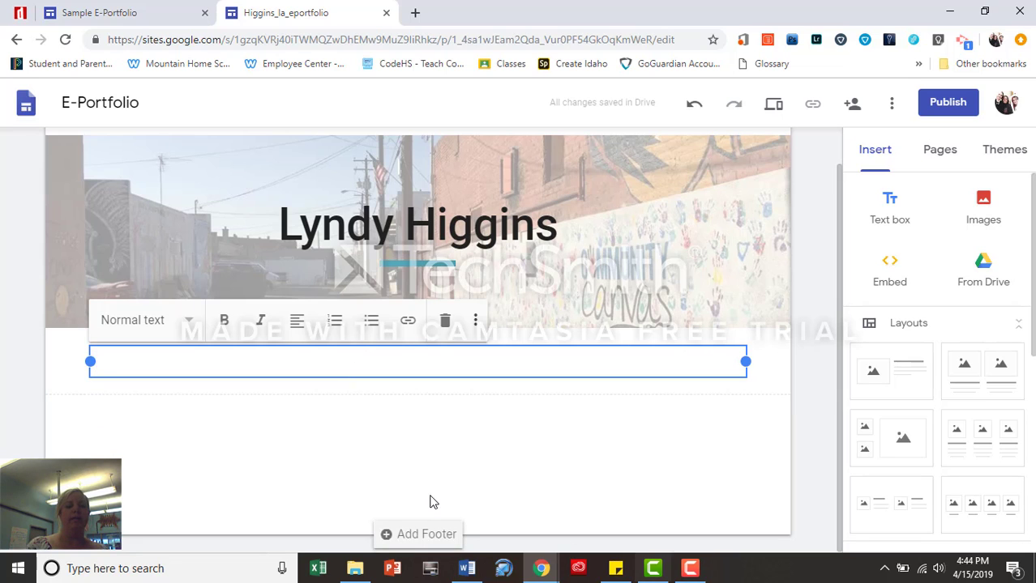
Open the GoogleSitesWrittenInfo document from the Google Sites Project folder in Word
mouse_move(466, 572)
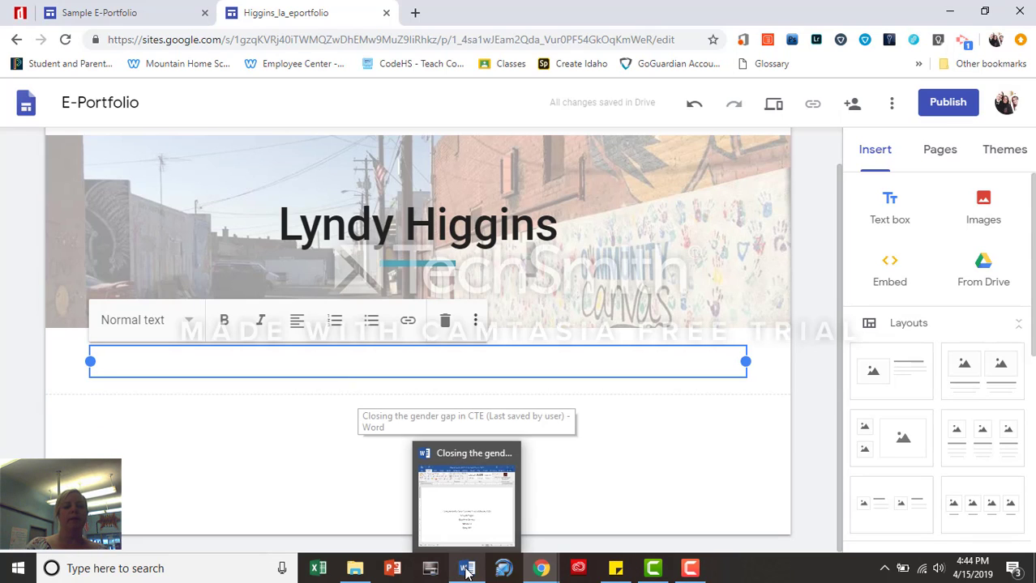
click(357, 571)
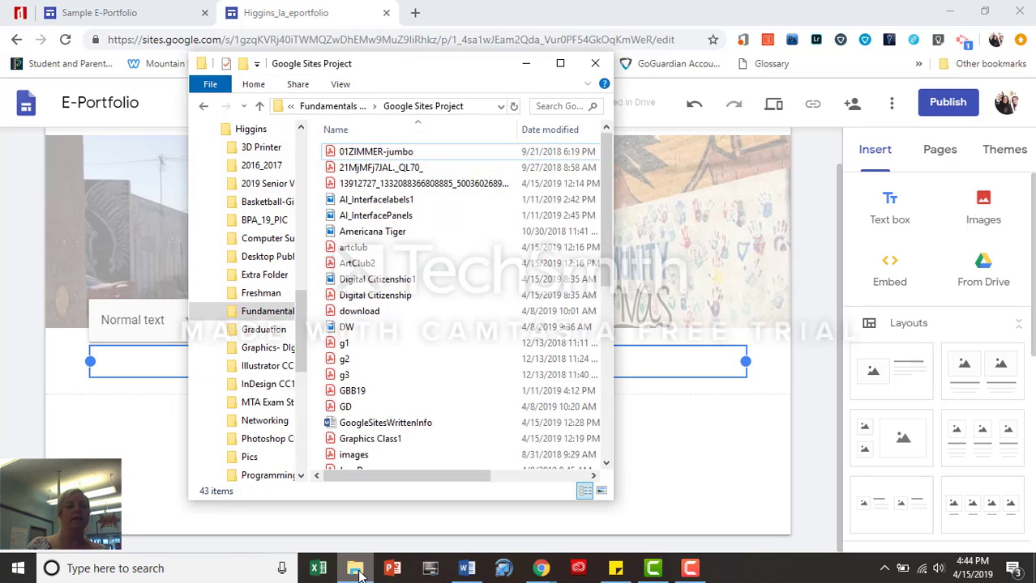
click(401, 429)
double_click(401, 429)
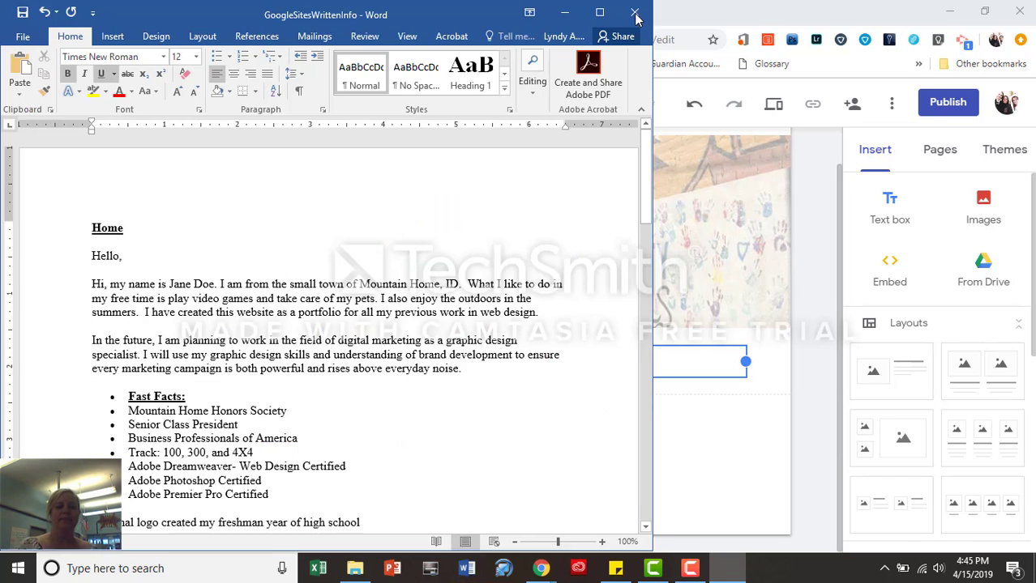
Copy the Hello greeting and both introduction paragraphs, then return to the site's text box
click(647, 201)
click(646, 198)
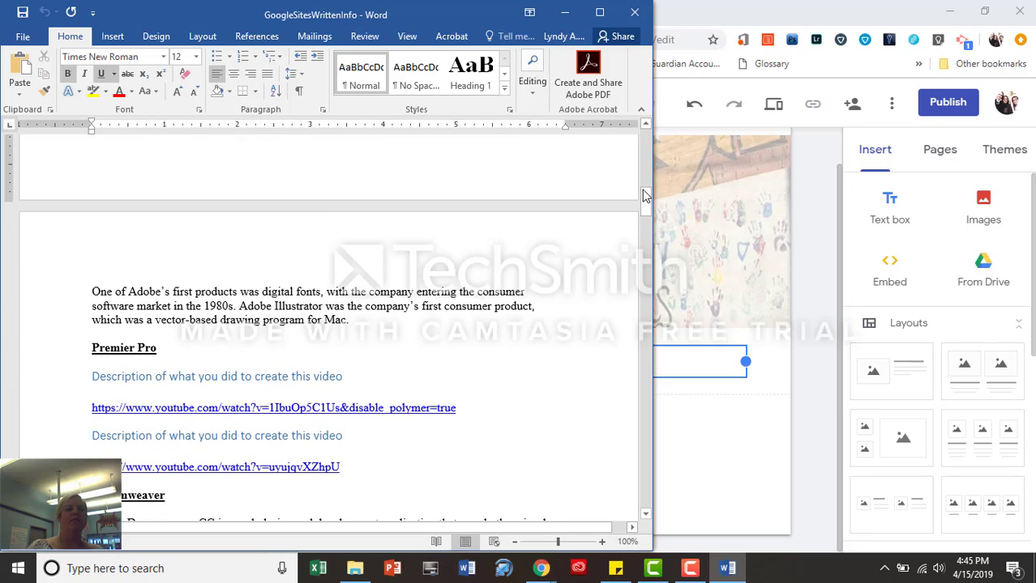
drag(646, 202, 646, 157)
drag(462, 261, 89, 162)
key(ctrl+c)
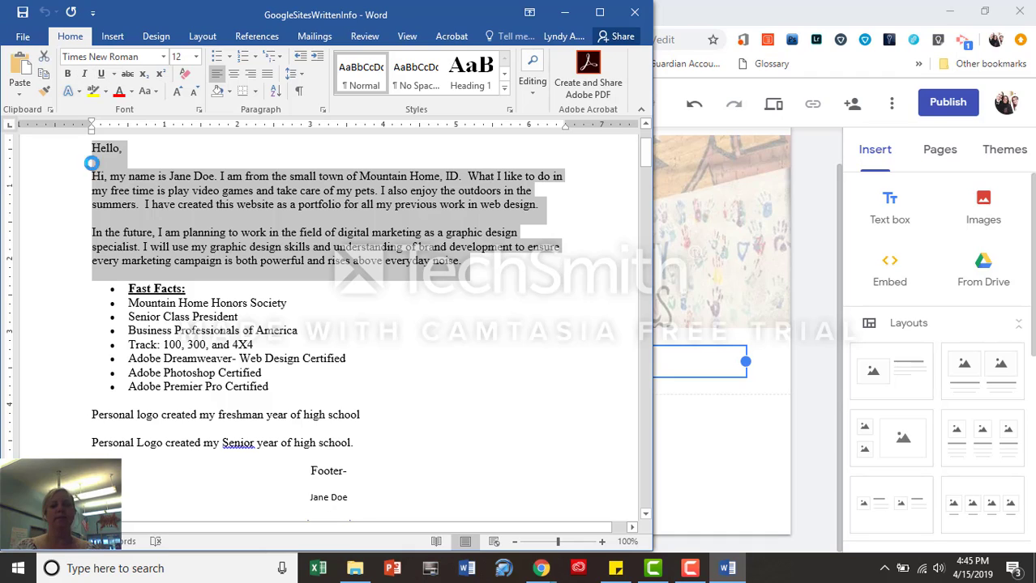
click(718, 354)
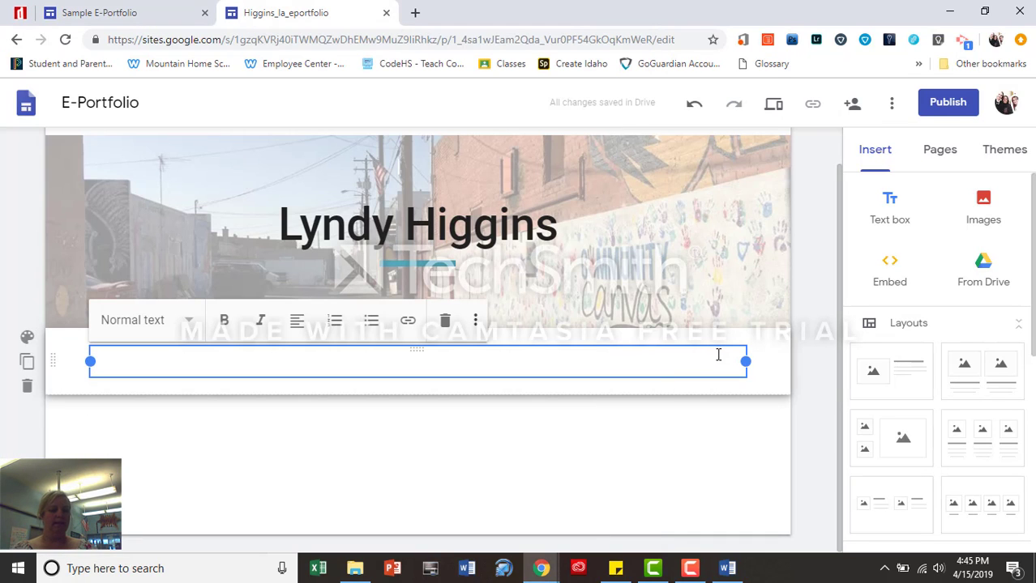
Paste the Hello greeting and two intro paragraphs, deleting the duplicate Hello line and blank line
key(ctrl+v)
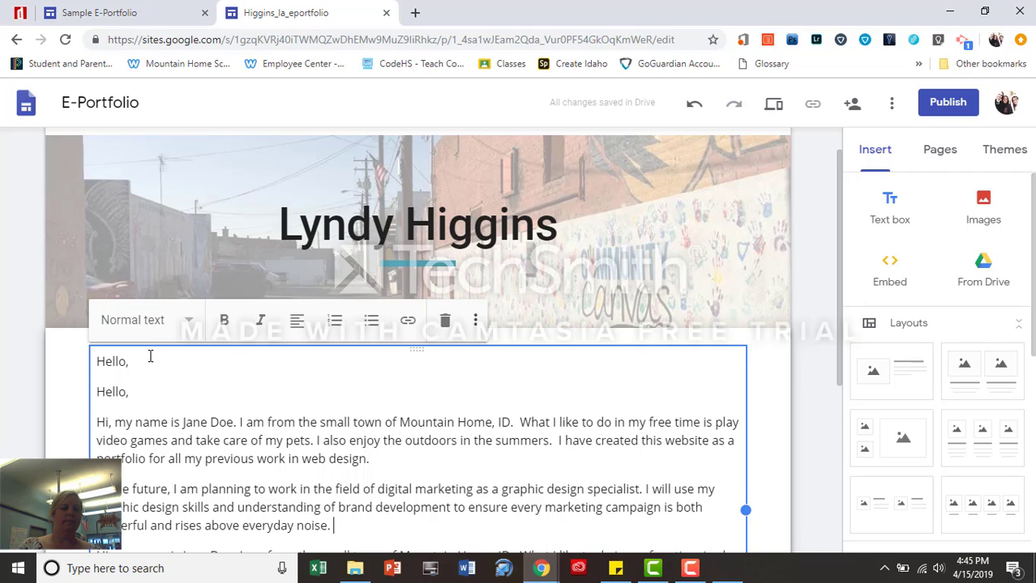
drag(147, 361, 58, 355)
key(BackSpace)
key(Delete)
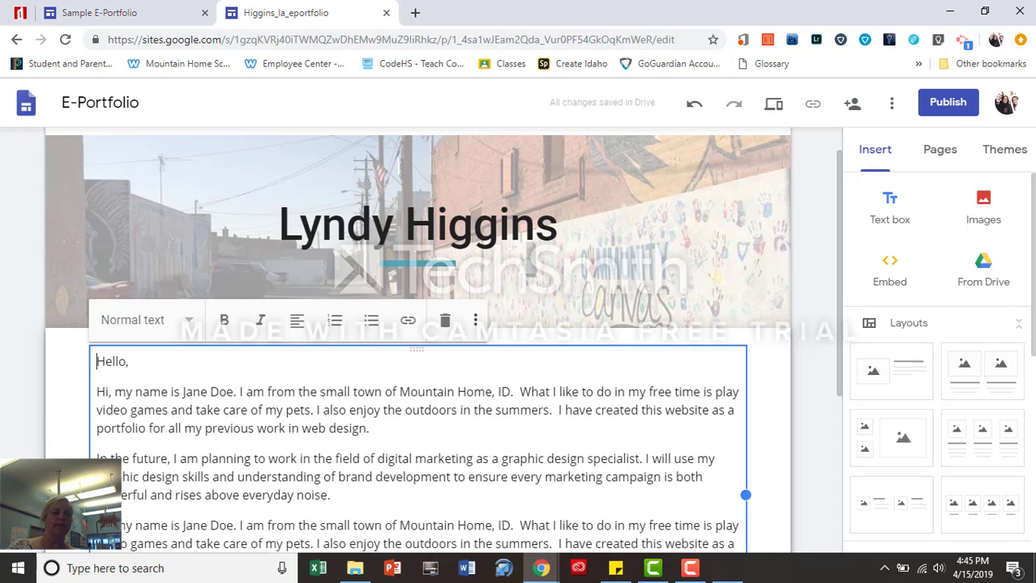
right_click(363, 540)
click(325, 507)
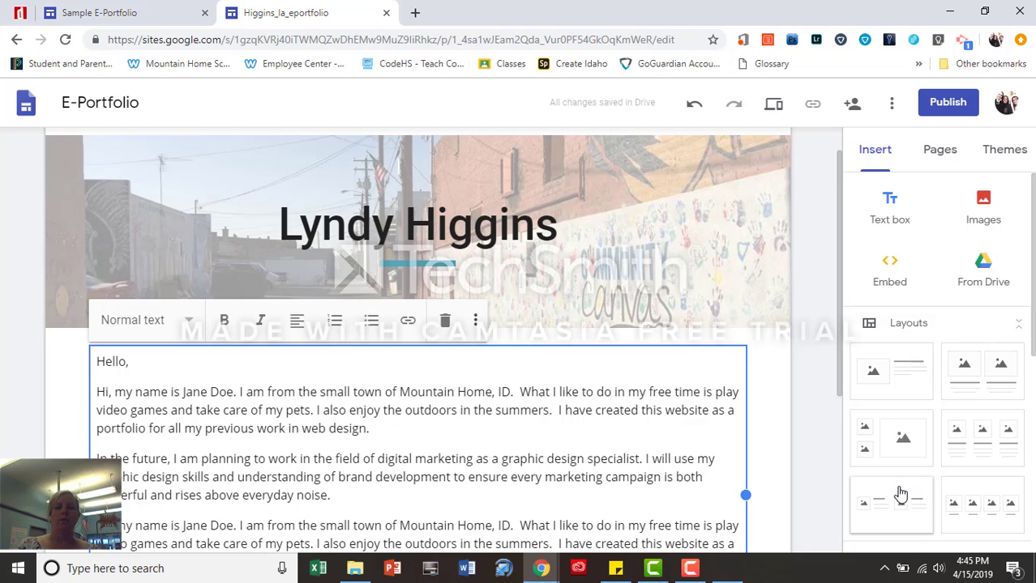
right_click(841, 410)
click(830, 391)
Select the introduction paragraphs and try center, right and justify before settling on left alignment
scroll(487, 365, down, 2)
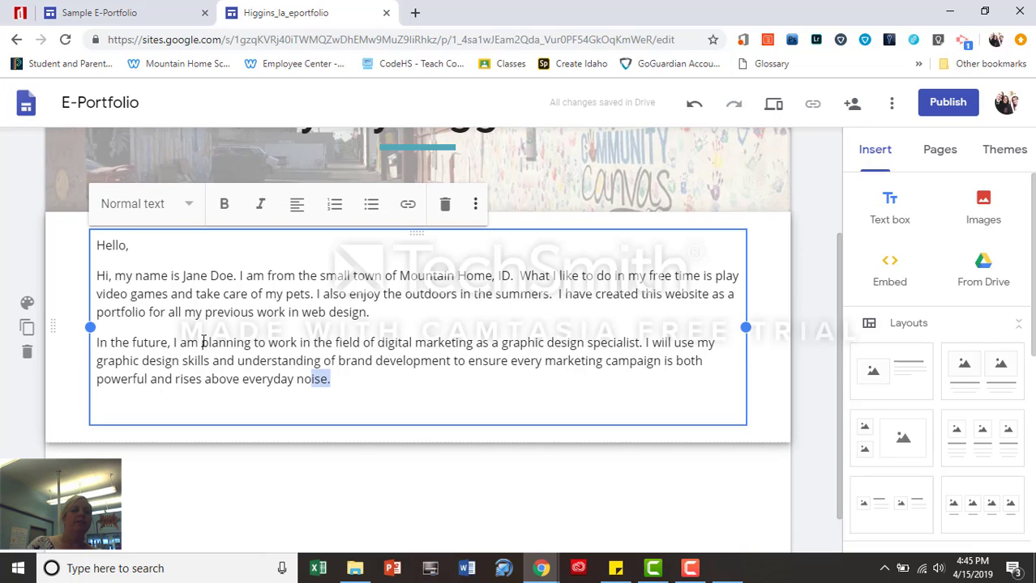
drag(330, 379, 69, 255)
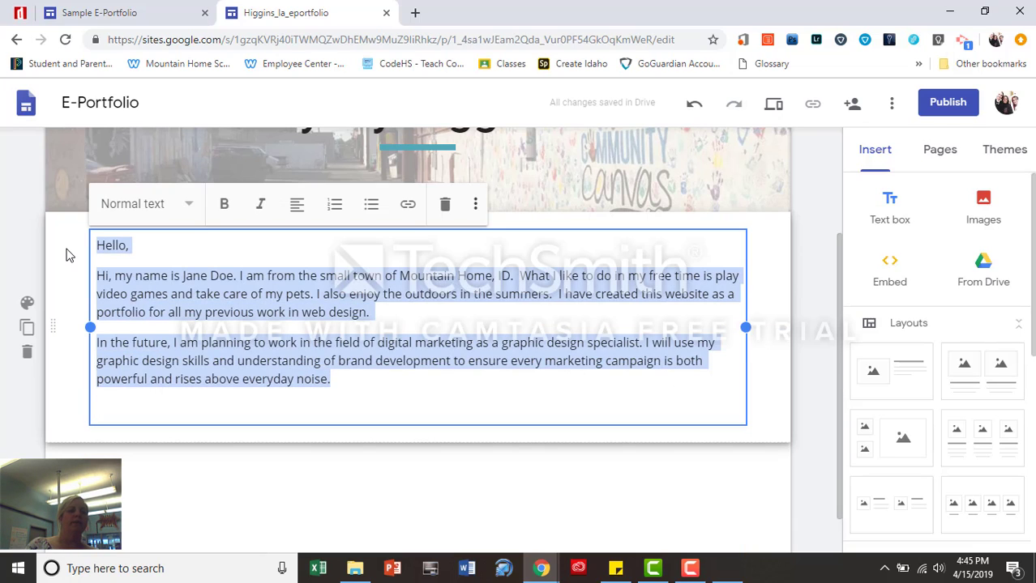
click(297, 209)
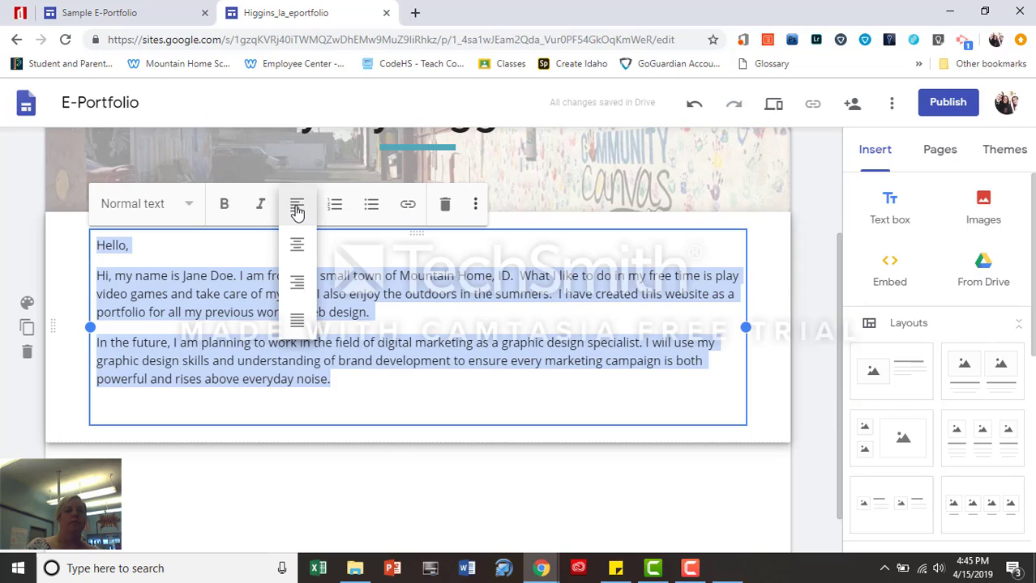
click(297, 245)
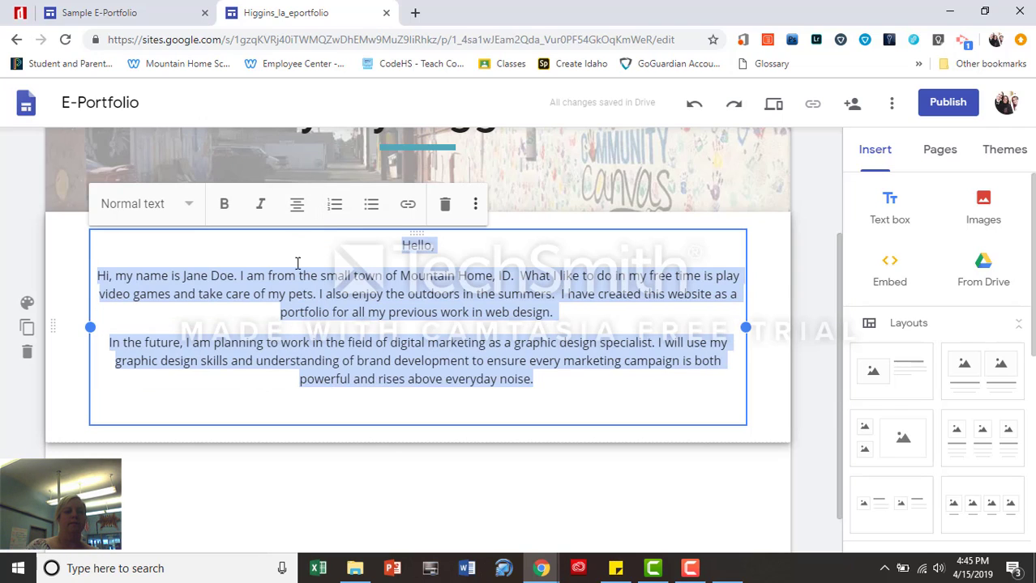
click(299, 209)
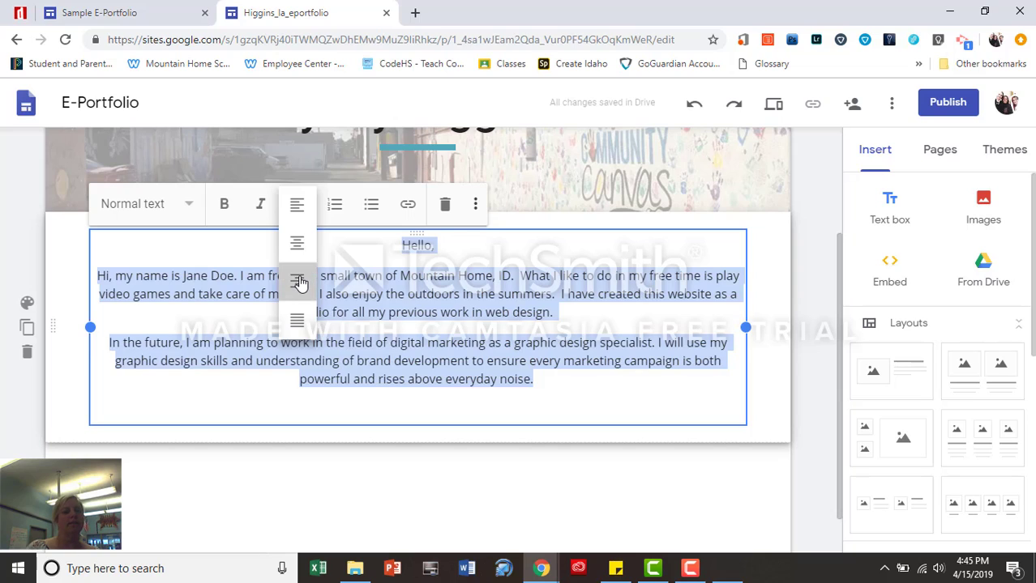
click(301, 281)
click(296, 206)
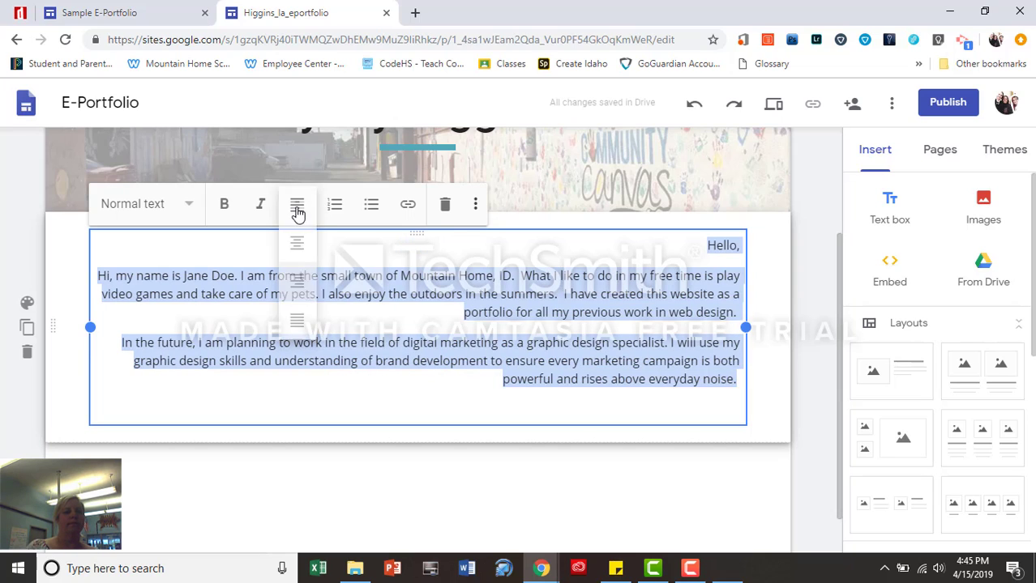
click(297, 322)
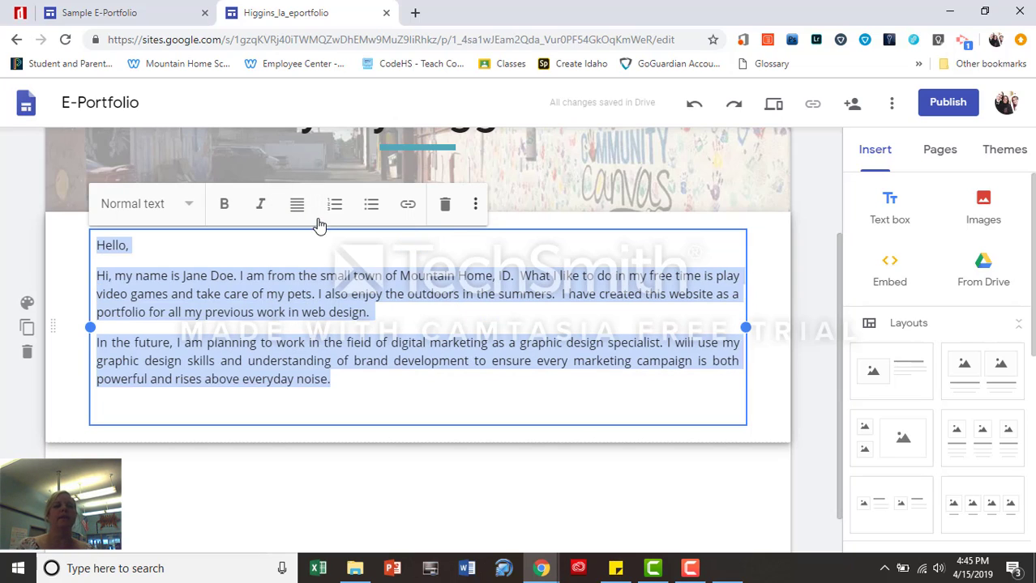
click(297, 206)
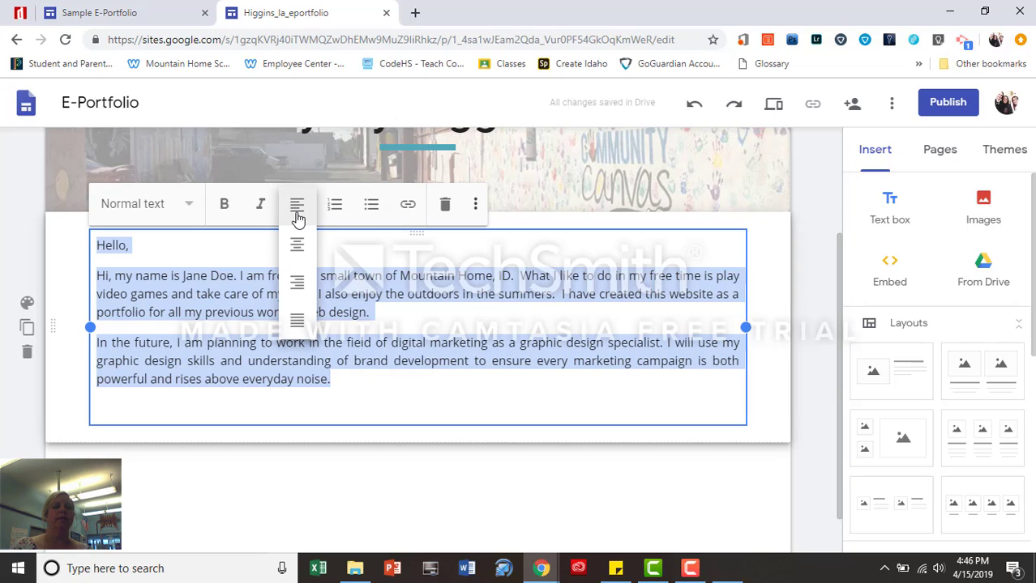
click(296, 206)
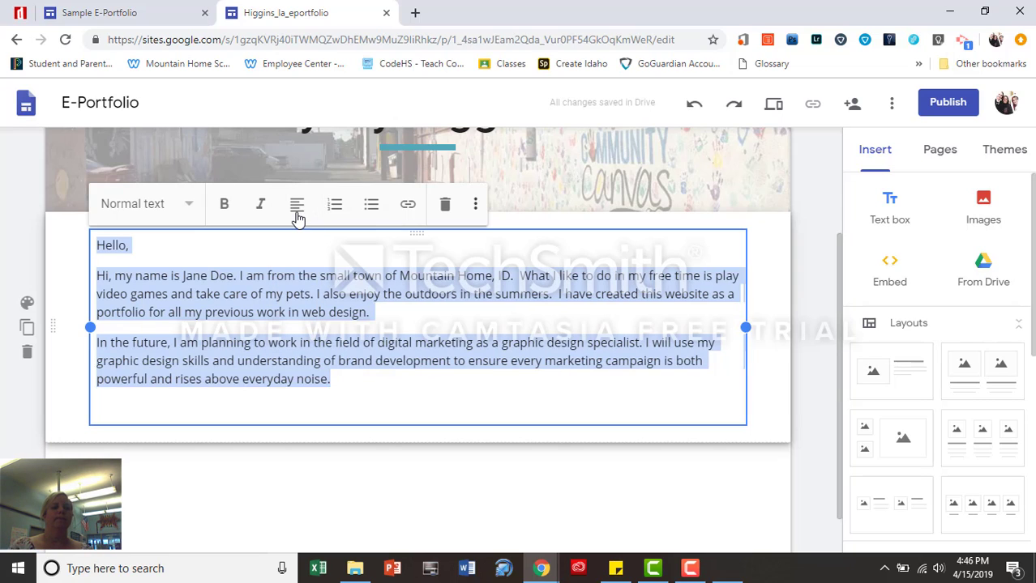
Toggle bold and italic on and back off, leaving the text unformatted
click(225, 205)
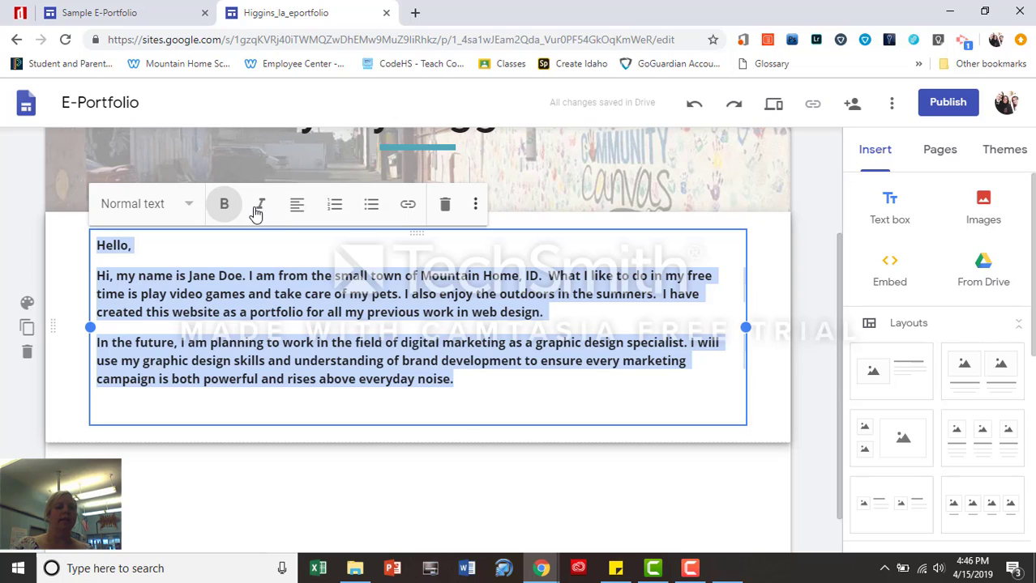
click(258, 207)
click(258, 208)
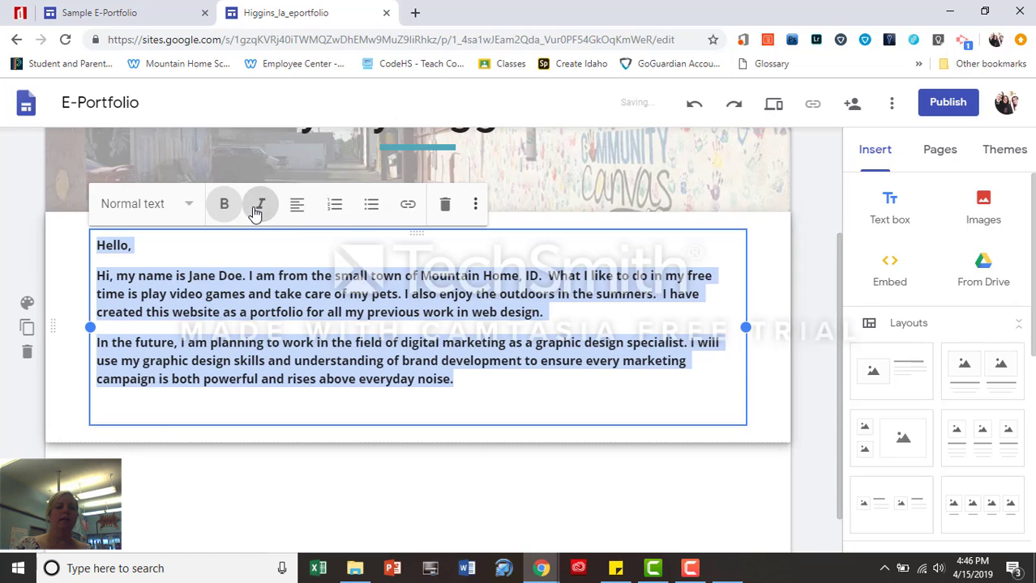
click(222, 208)
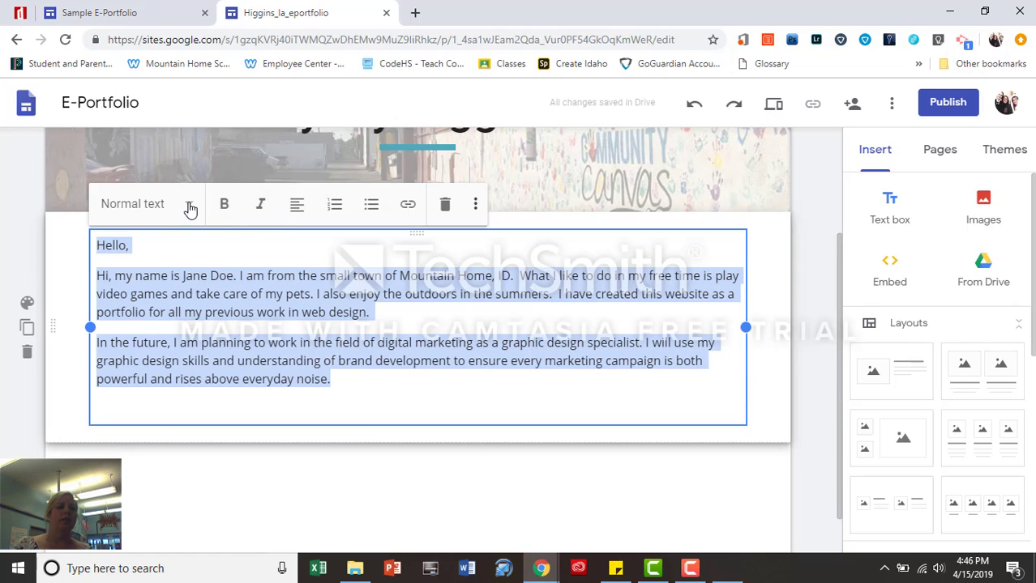
Try the Heading and Normal text styles, then apply Subheading to the introduction paragraphs
click(189, 208)
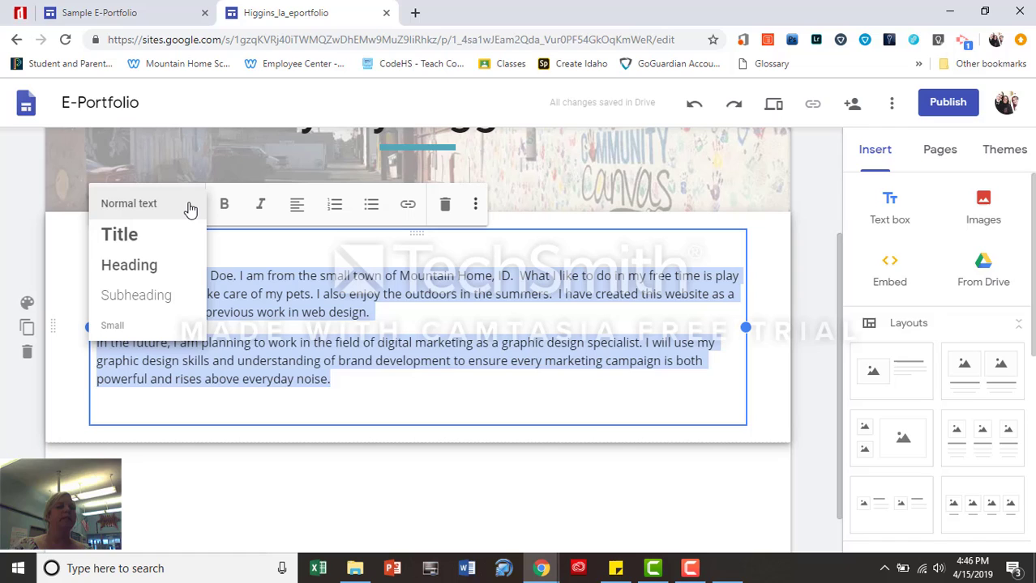
click(160, 273)
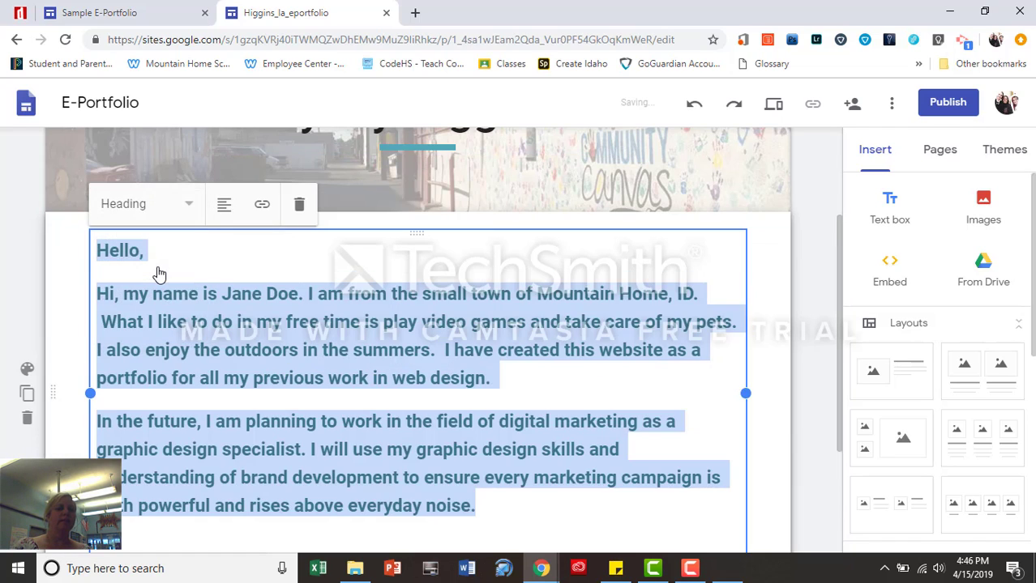
click(191, 203)
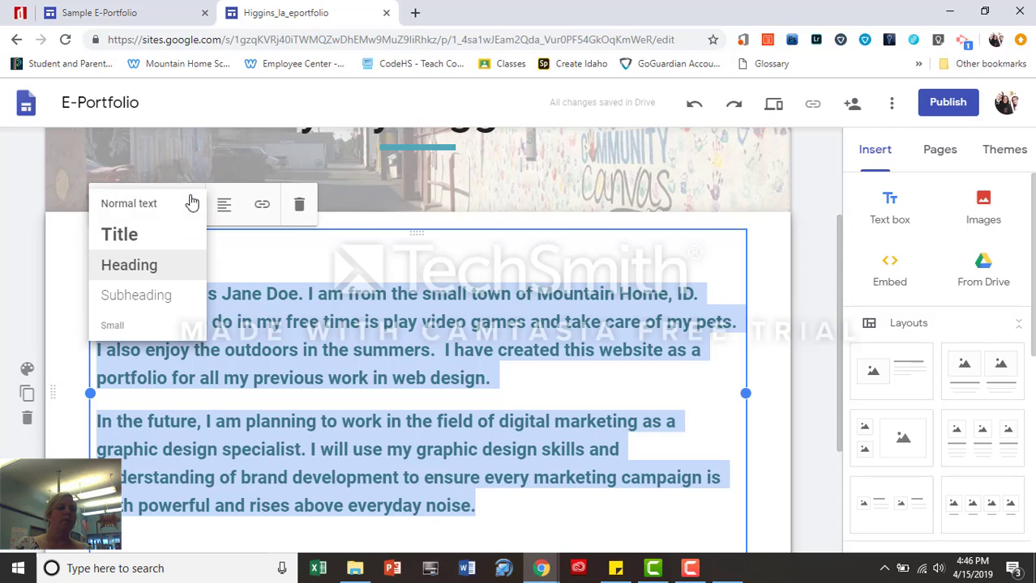
click(122, 297)
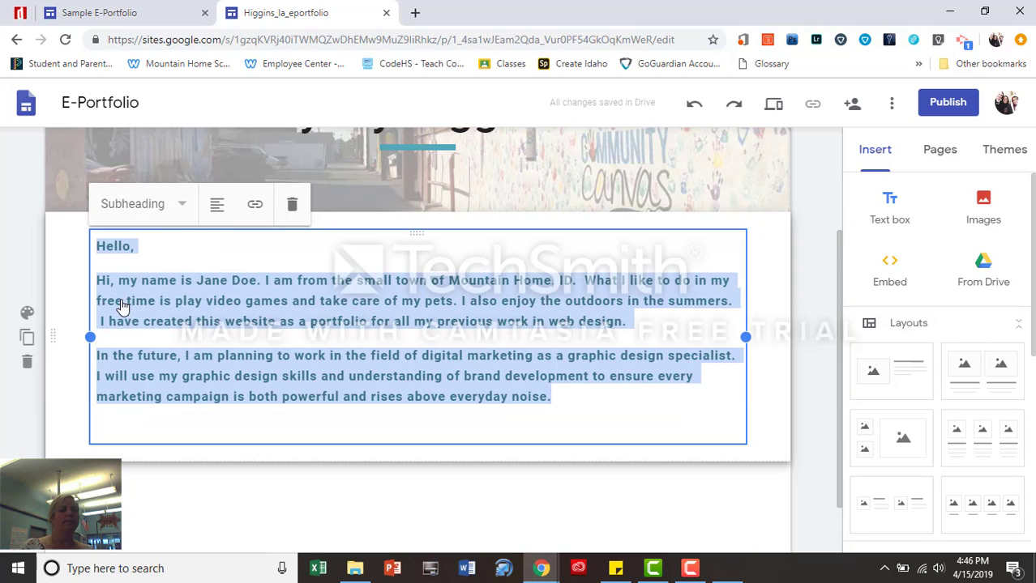
click(185, 203)
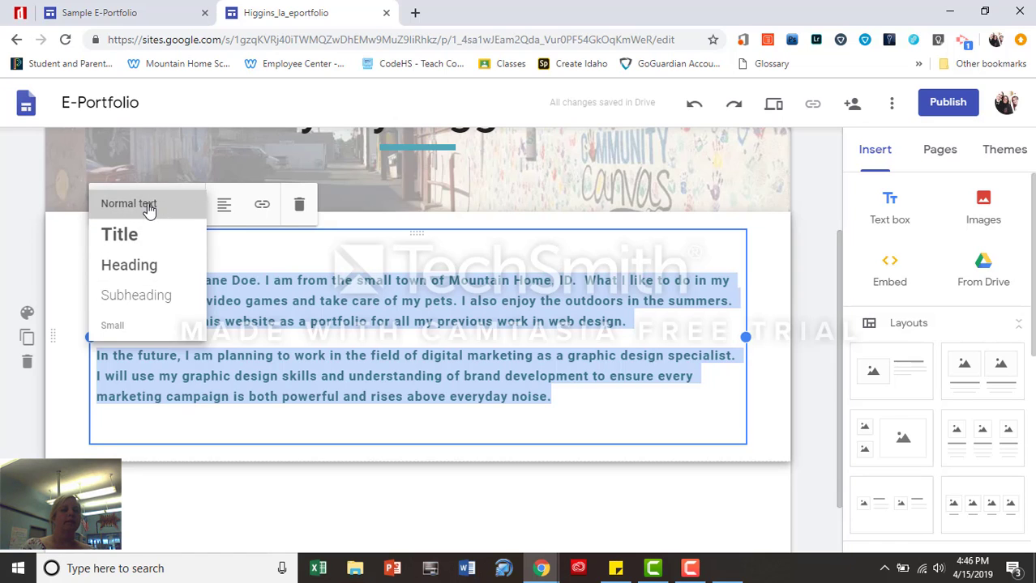
click(147, 205)
click(193, 203)
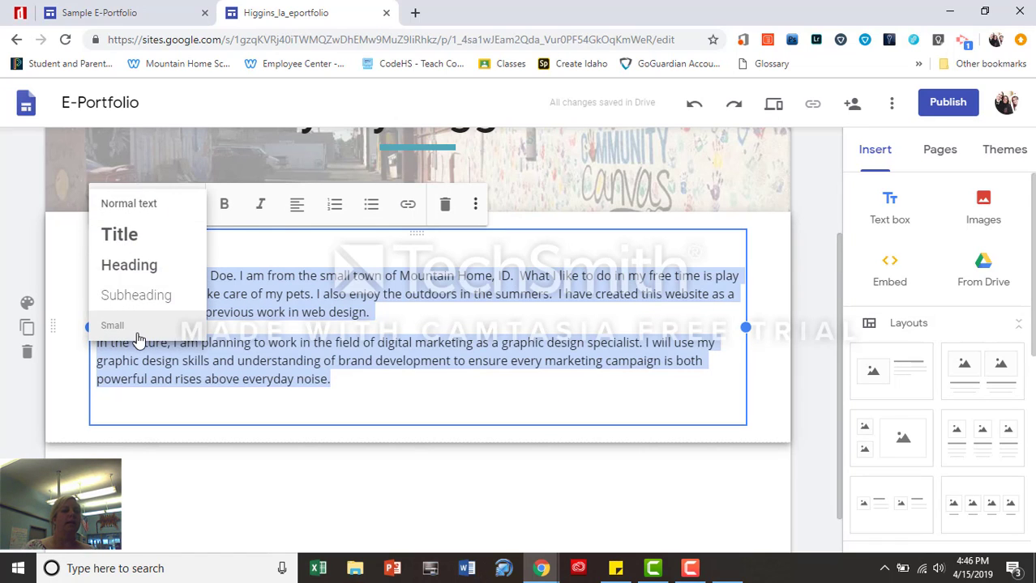
click(136, 296)
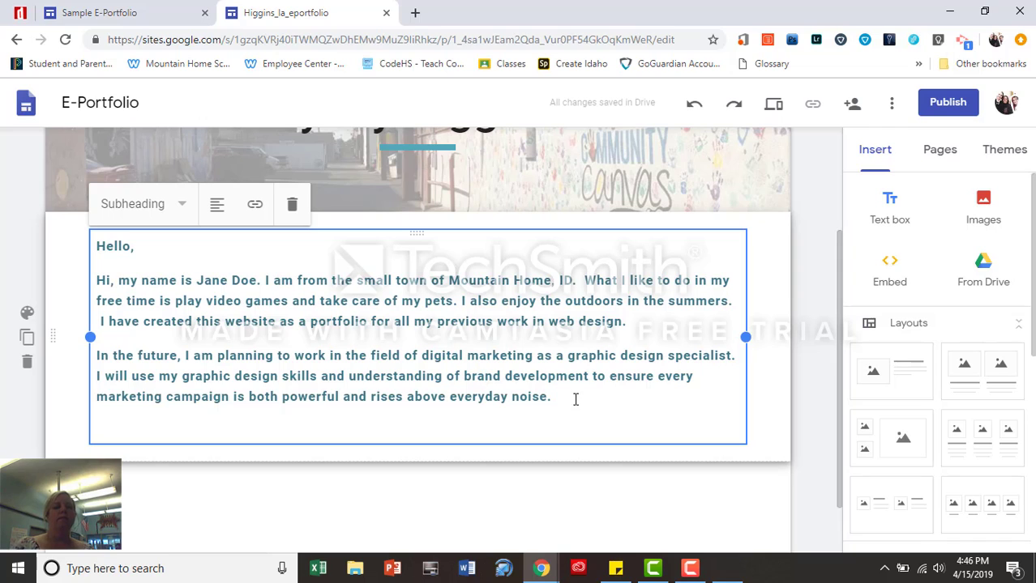
drag(574, 399, 51, 235)
double_click(51, 239)
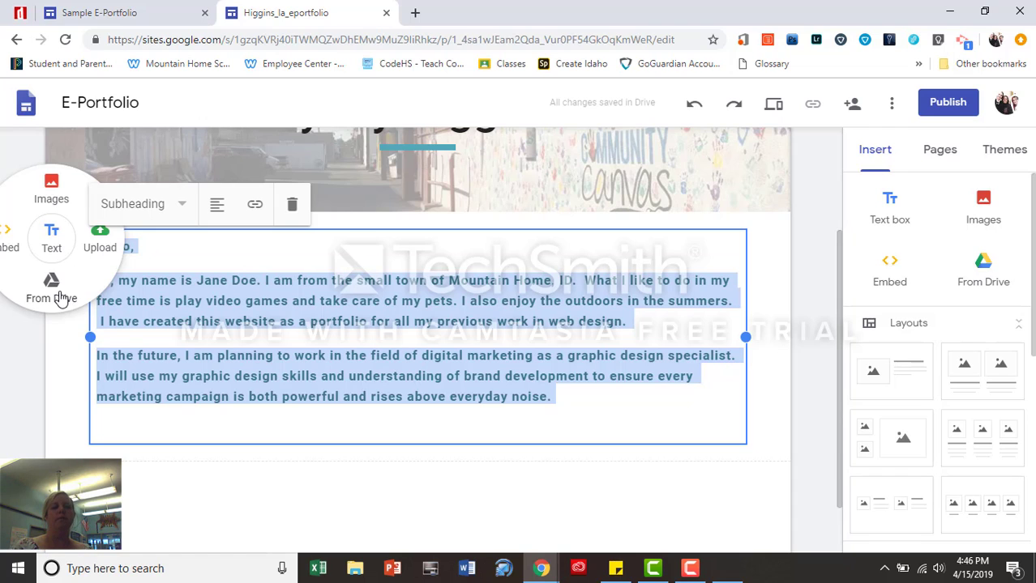
Apply the dark teal Emphasis 2 background to the introduction section and add a text box below
click(69, 377)
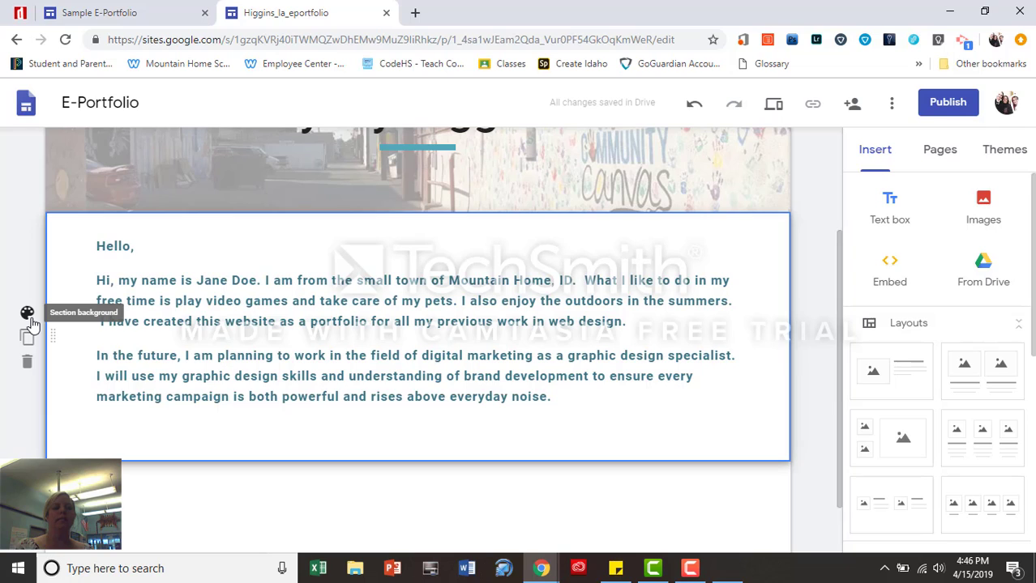
click(28, 316)
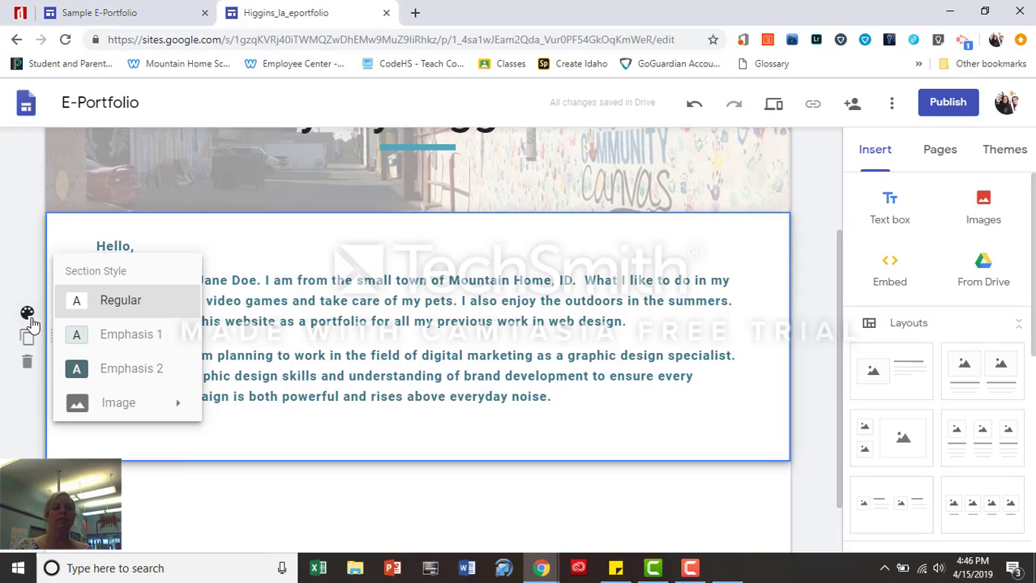
click(140, 371)
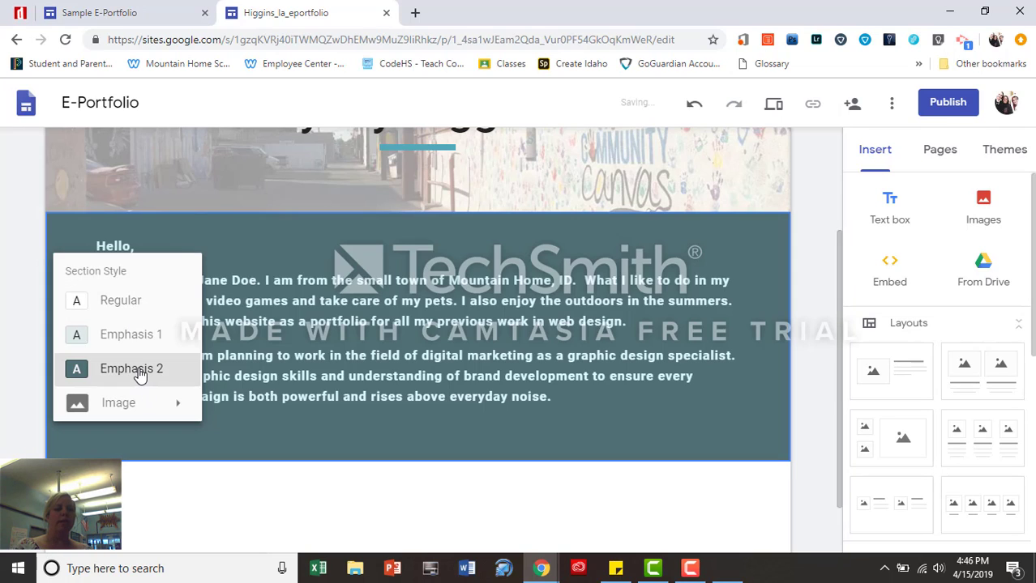
click(158, 475)
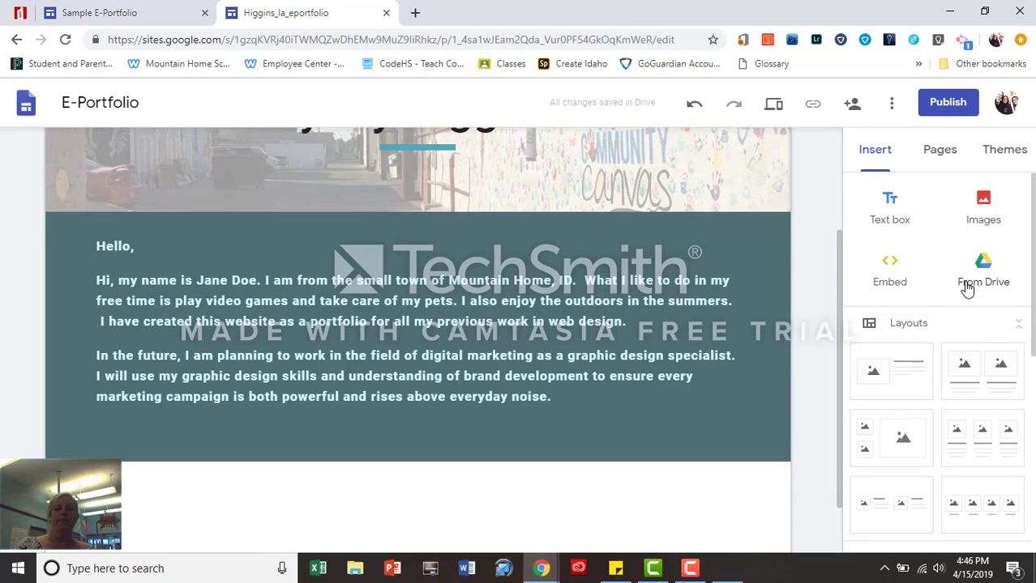
click(891, 224)
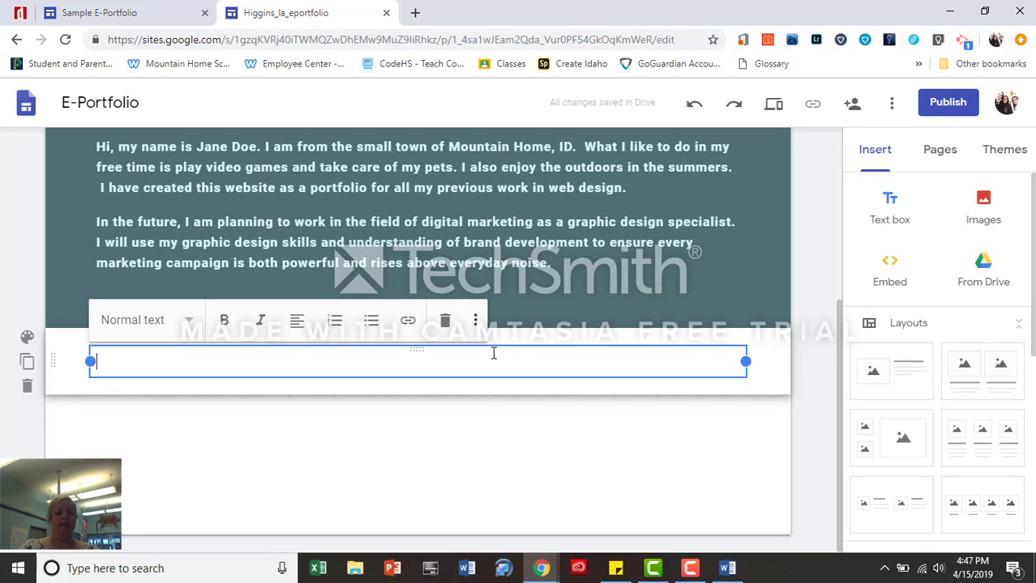
Enter 'Fun Facts:' with the four pasted certification bullets, then narrow the text box
text(Fun Facts:)
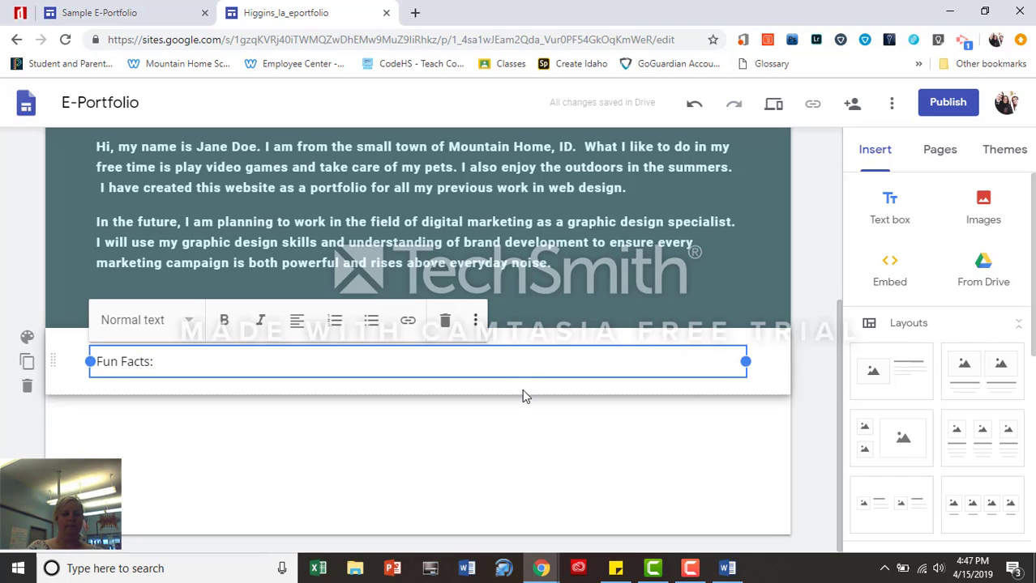
text(I am certified in Adobe Photoshop I am certified in Adobe InDesign I am certified in Google Applications I am certified in Microsoft Applications)
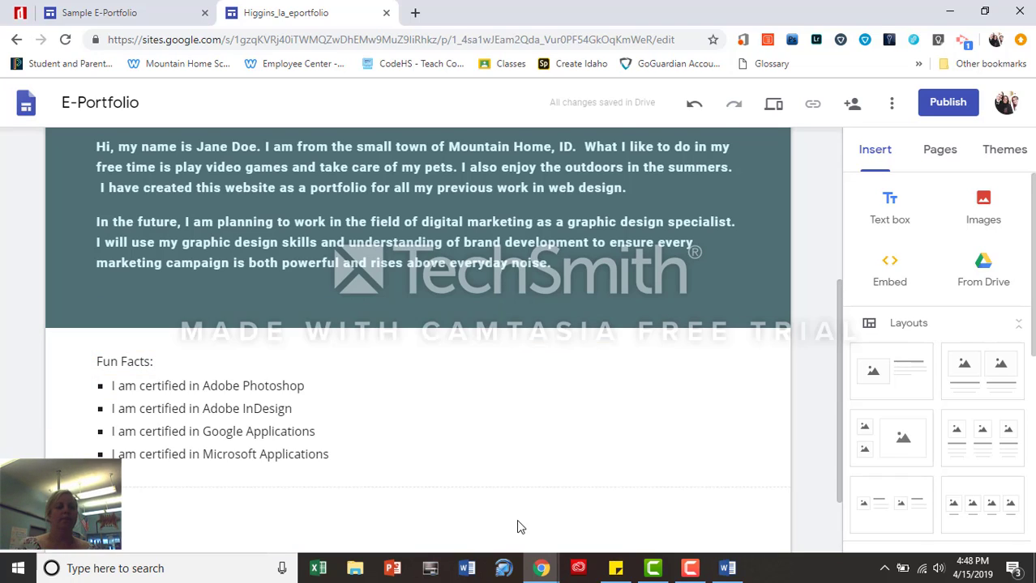
click(746, 408)
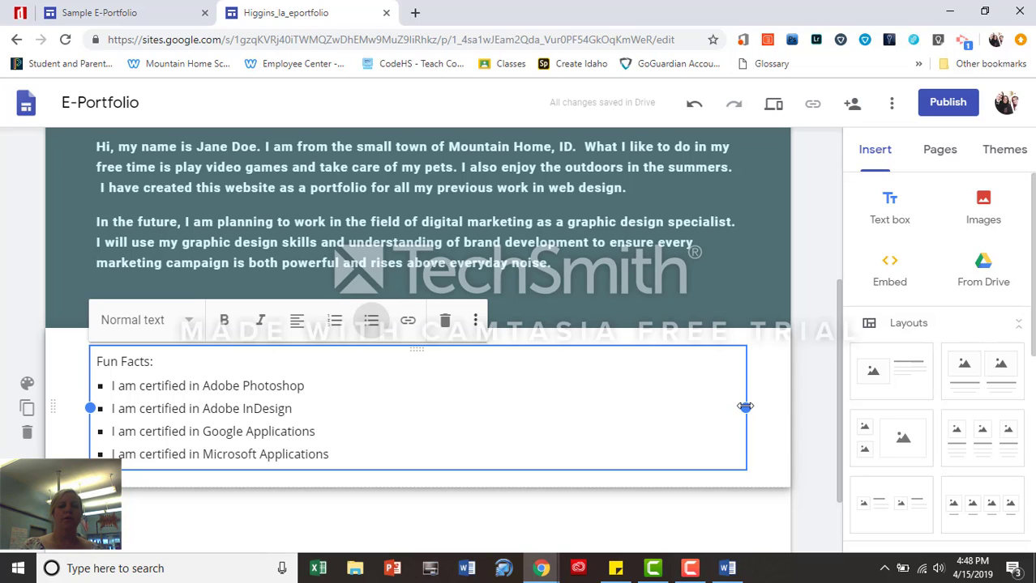
drag(746, 408, 356, 408)
Upload the portrait photo from the computer into the Home page
click(982, 212)
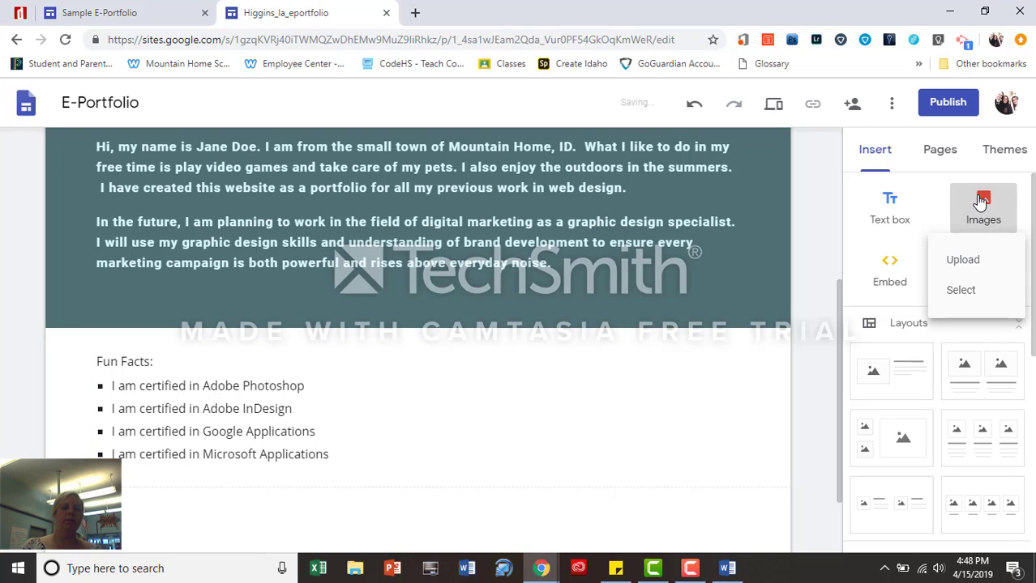
click(964, 260)
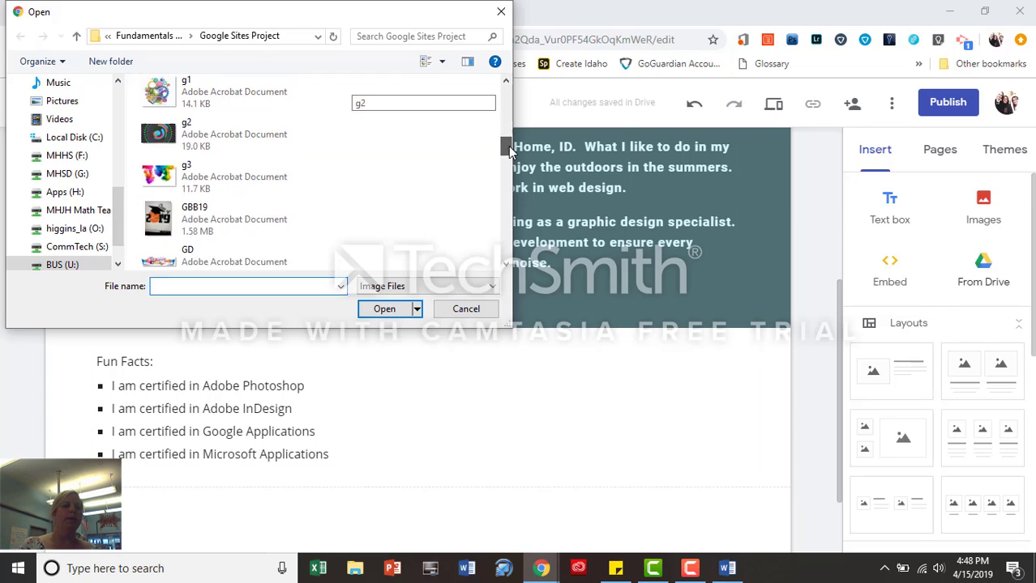
scroll(508, 166, down, 3)
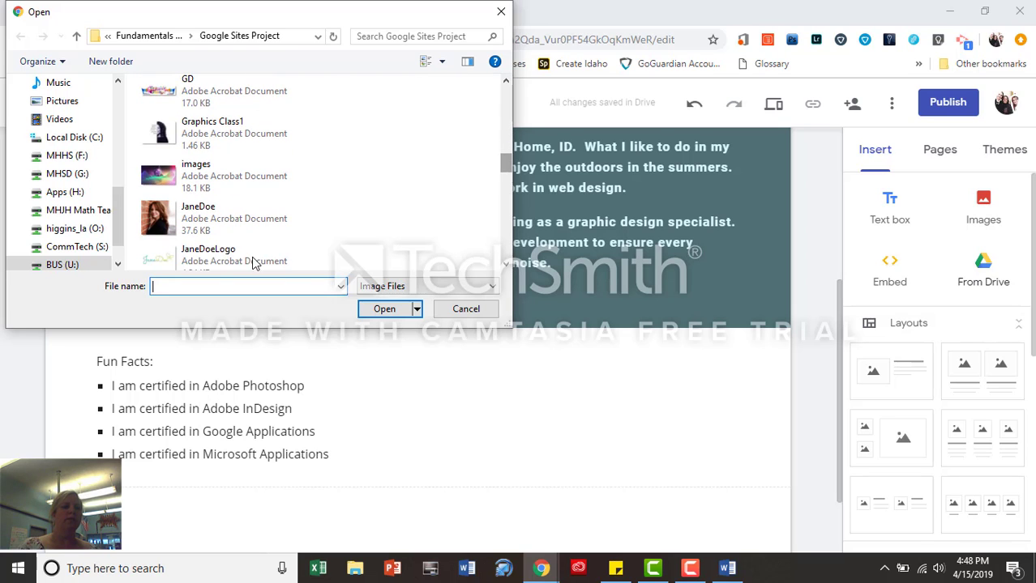
click(224, 218)
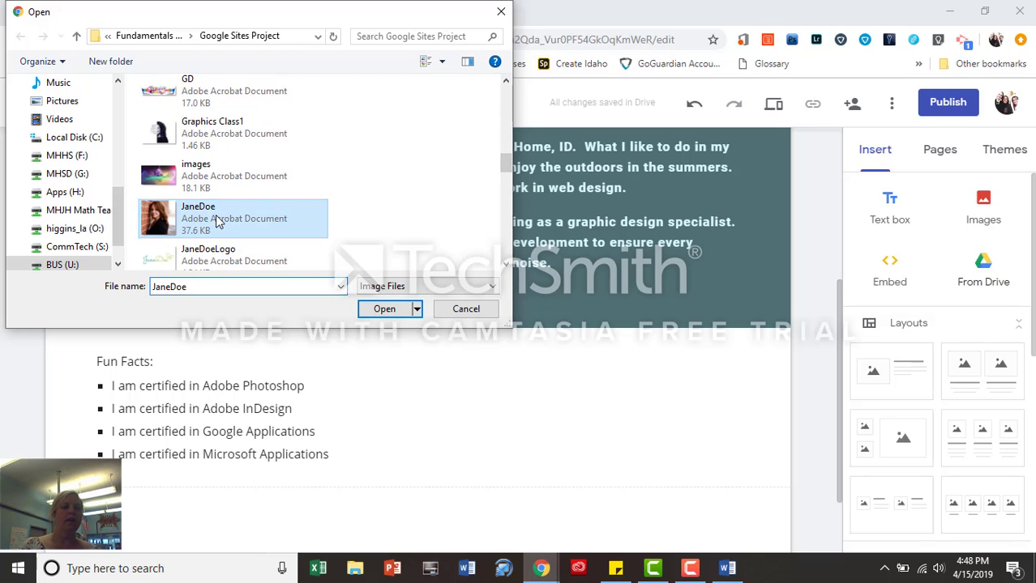
click(386, 310)
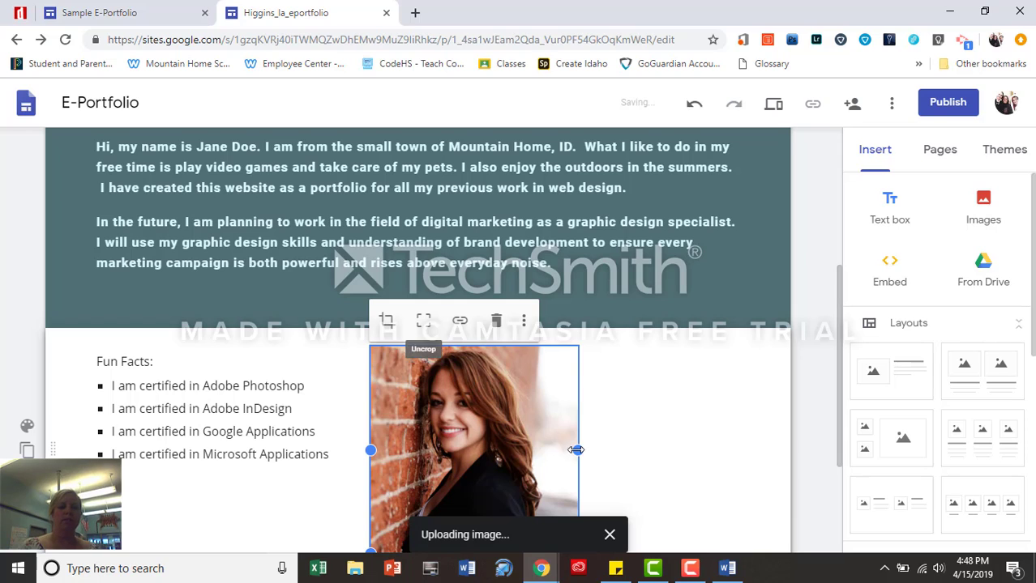
Move the portrait beside the Fun Facts list and widen it to the right
drag(529, 399, 545, 359)
scroll(518, 361, down, 1)
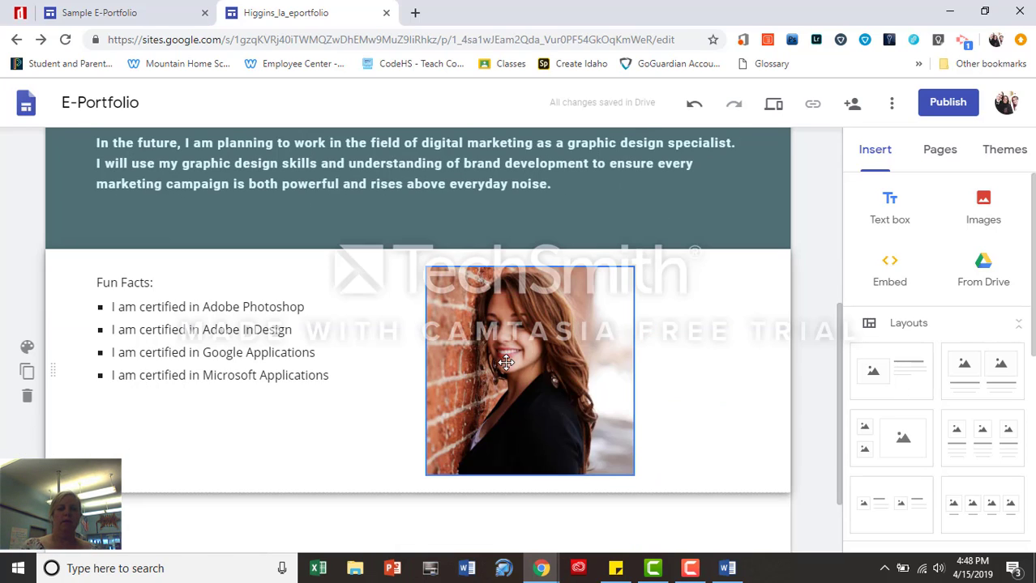
click(509, 359)
drag(707, 376, 732, 396)
click(235, 353)
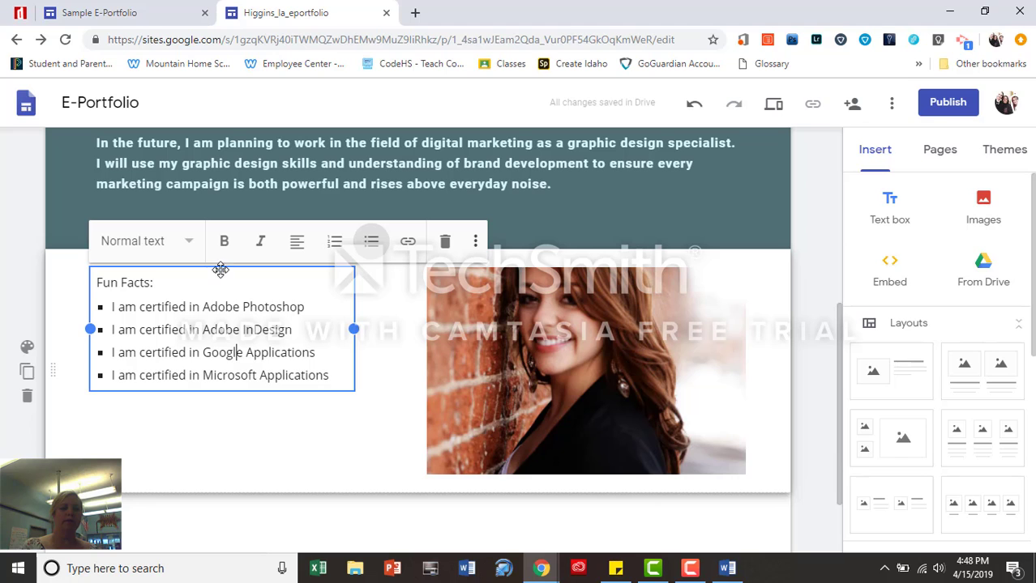
drag(220, 270, 389, 509)
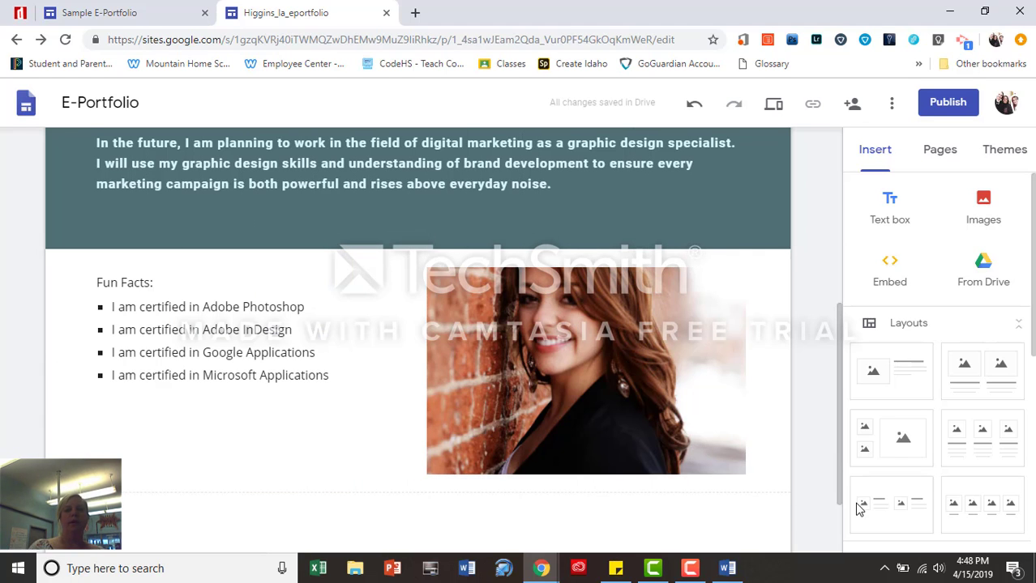
drag(839, 444, 858, 203)
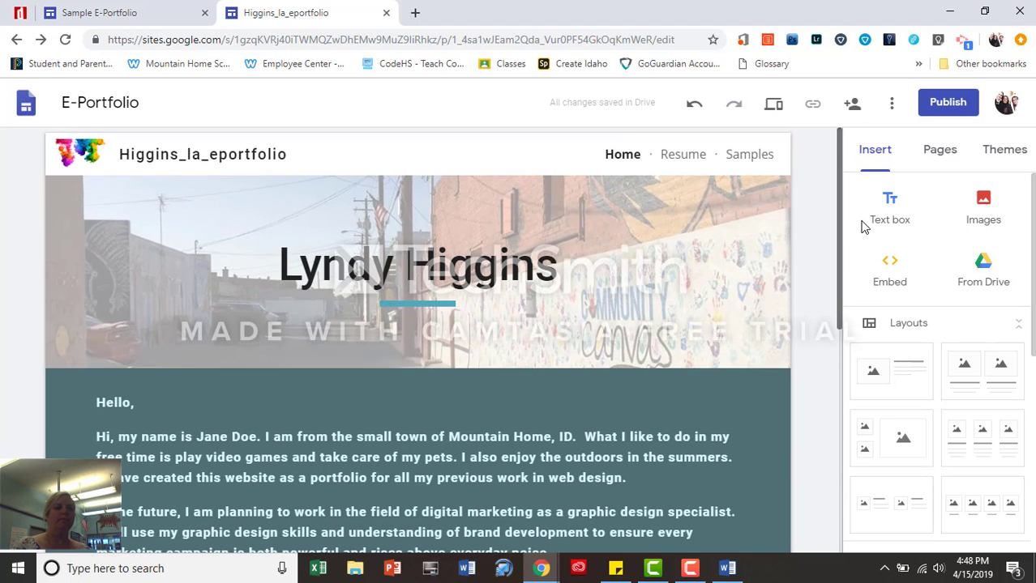
Replace the Home header title with the sample student name, then go to the Resume page
click(535, 266)
drag(554, 266, 275, 271)
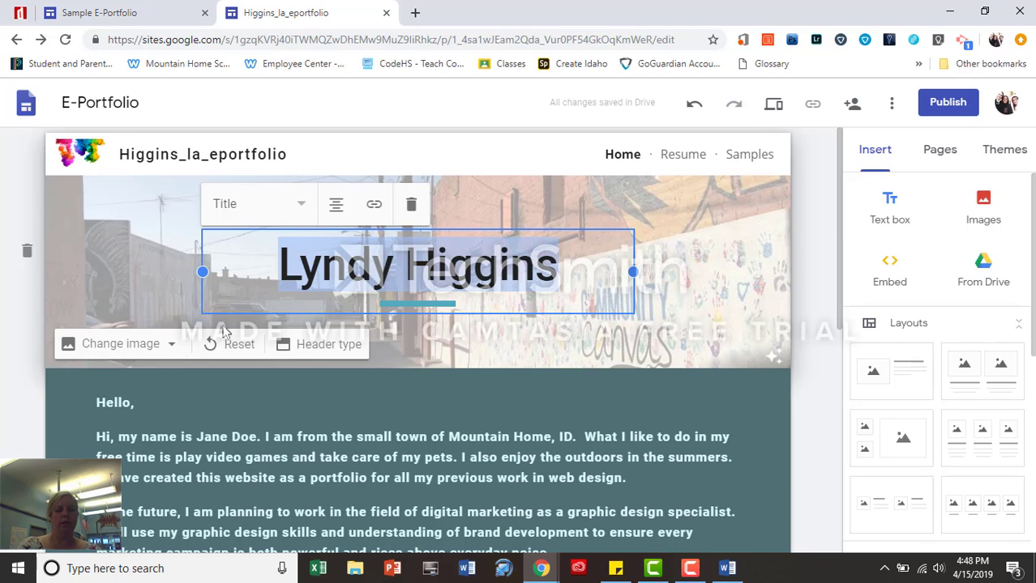
text(Jane Doe)
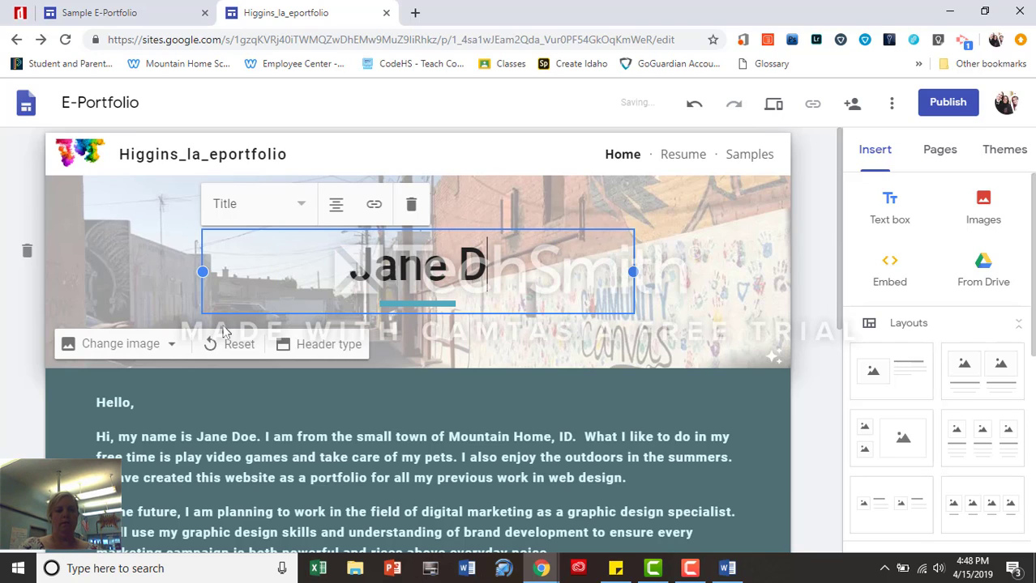
click(590, 396)
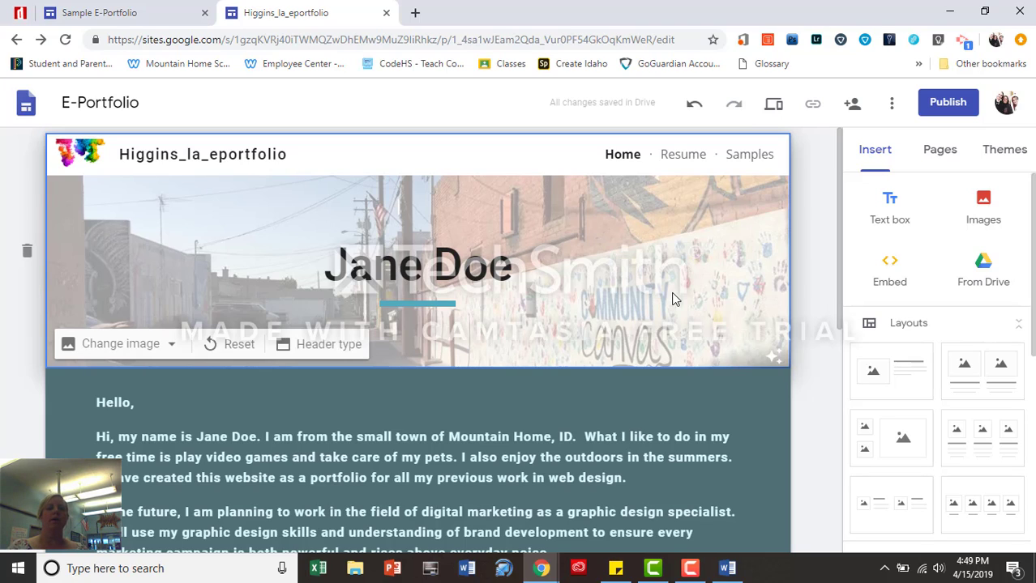
click(683, 162)
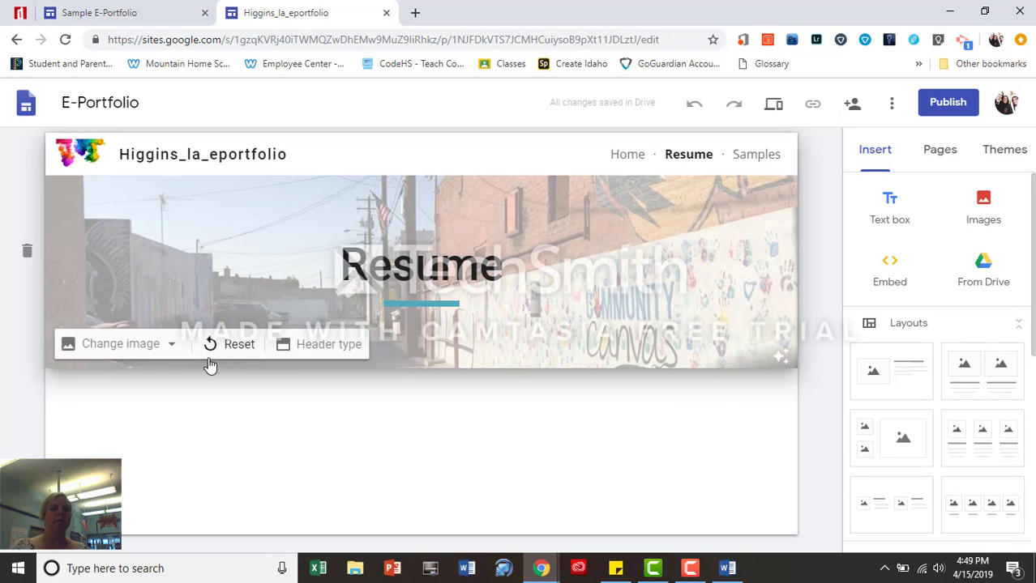
Upload the Digital Citizenship image as the Resume page header background
click(171, 344)
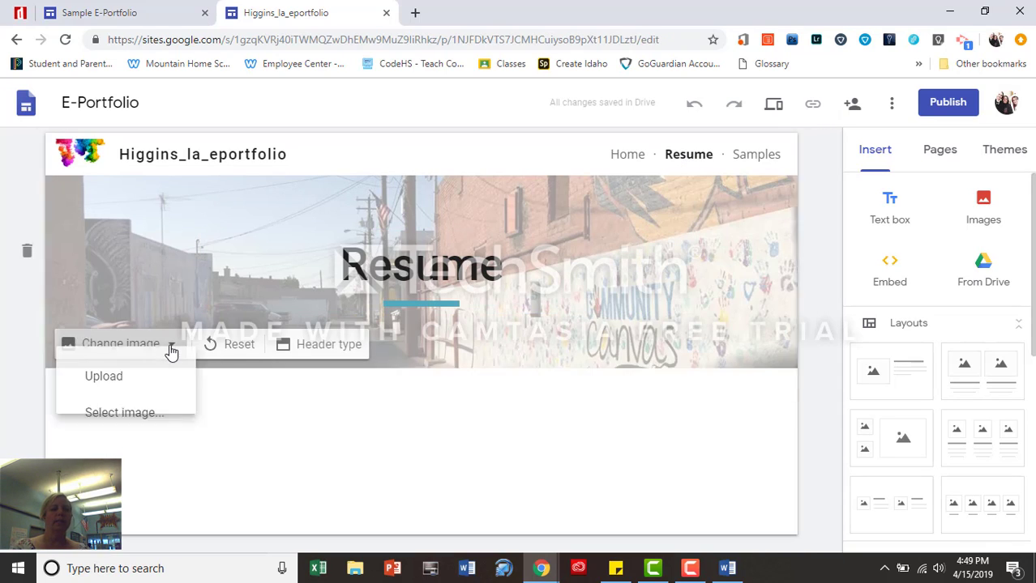
click(101, 393)
click(235, 180)
click(384, 310)
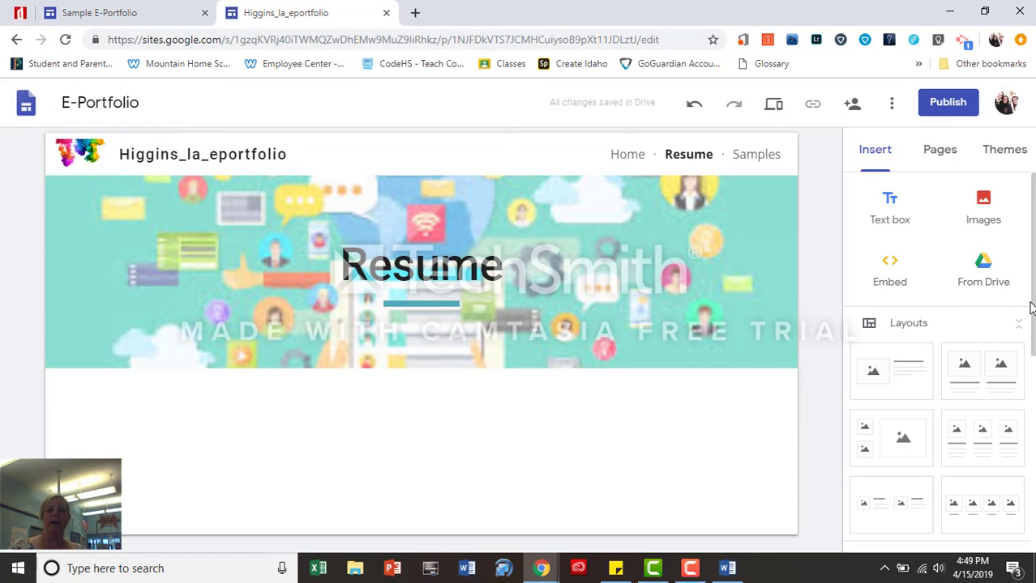
scroll(1020, 314, down, 1)
scroll(965, 293, down, 1)
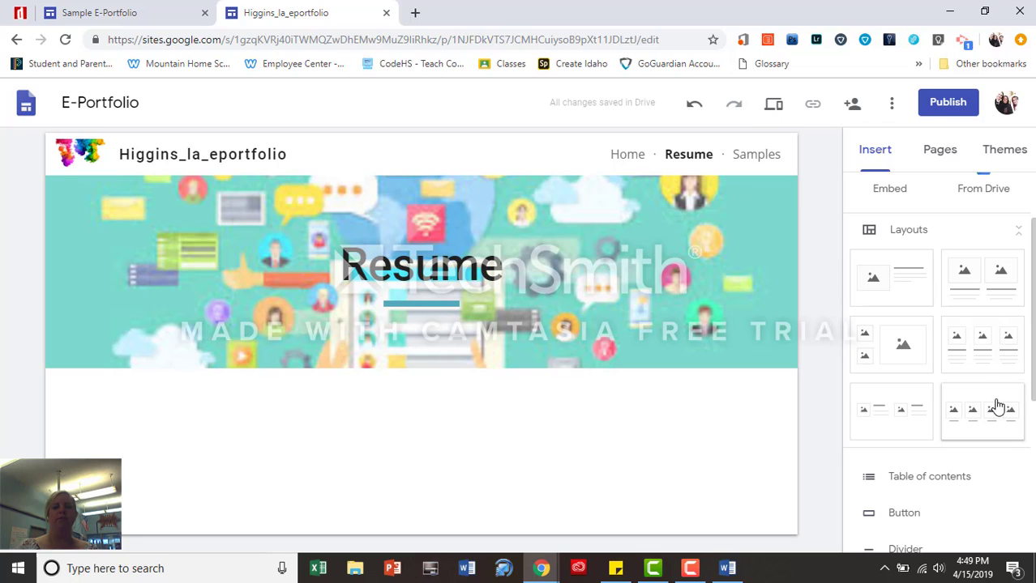
Add a two-small, one-large image layout and fill the large slot from the Profile photos album
click(894, 363)
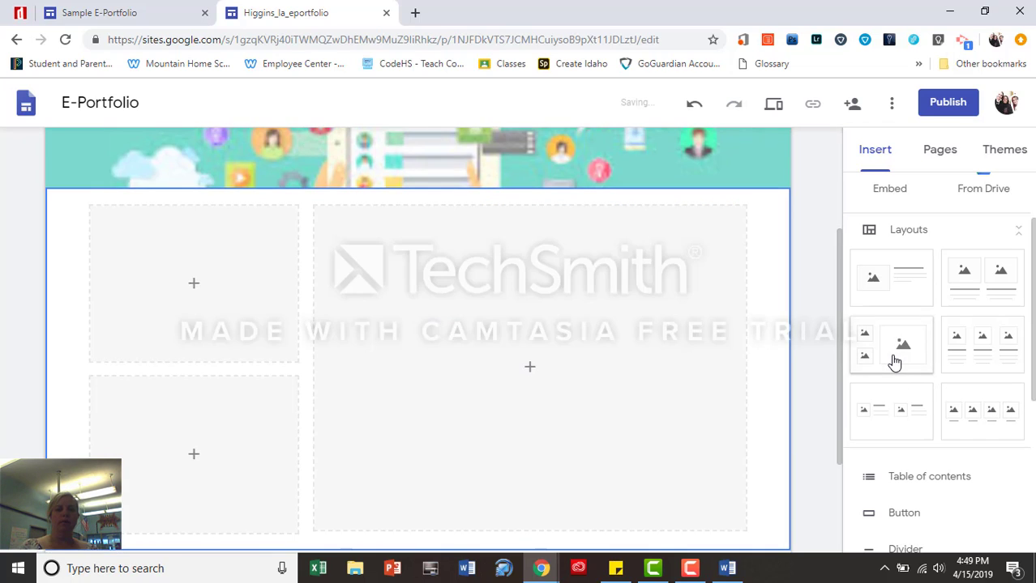
click(530, 369)
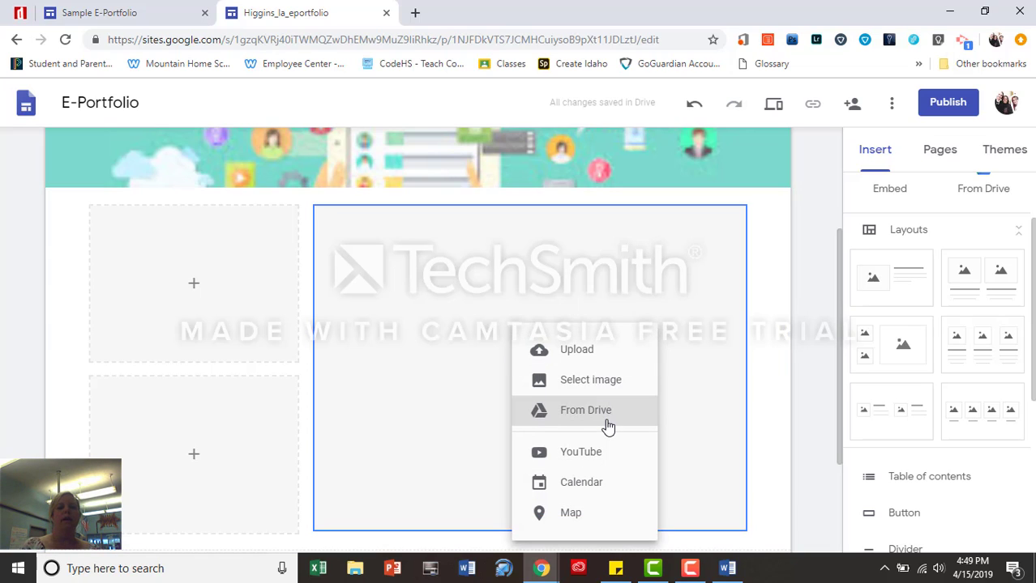
click(597, 390)
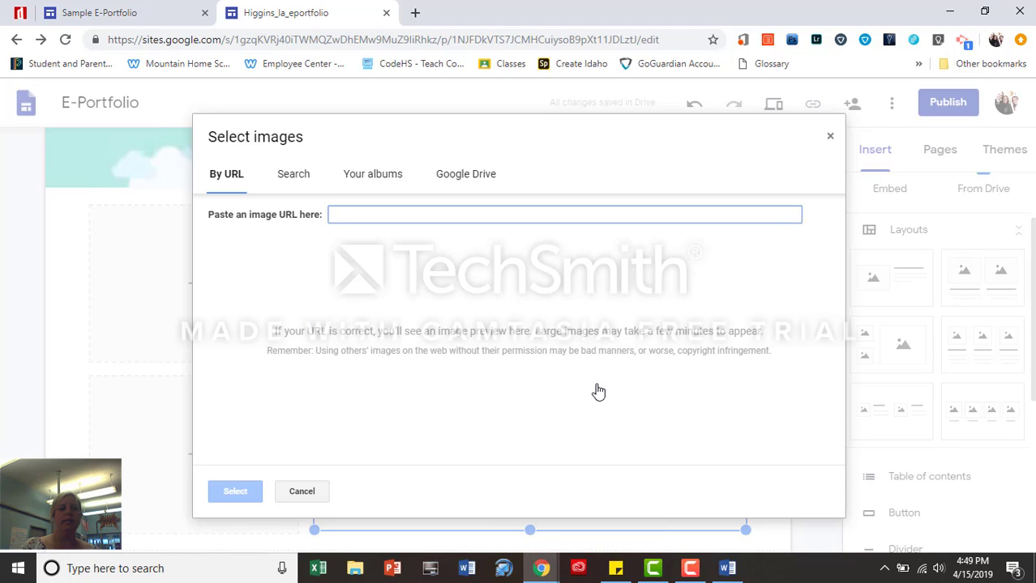
click(372, 173)
click(223, 308)
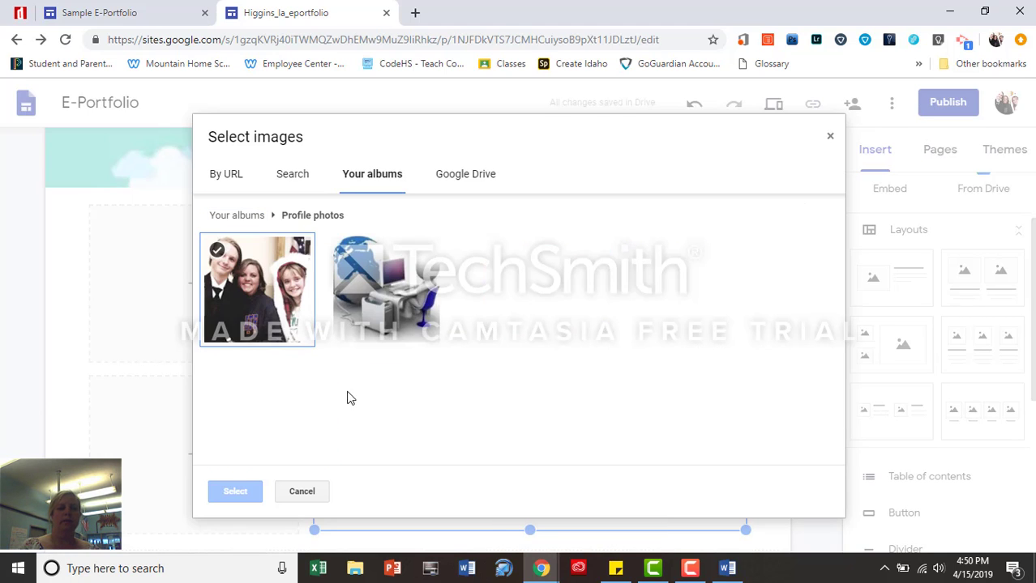
click(192, 288)
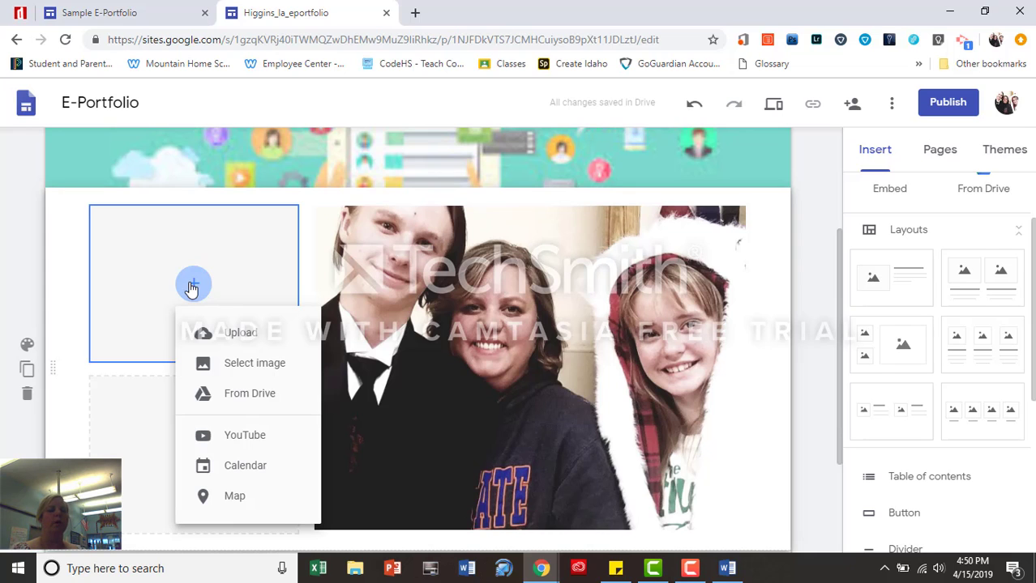
Upload the sampleresume image into the top-left slot and the art club image into the lower slot
click(232, 341)
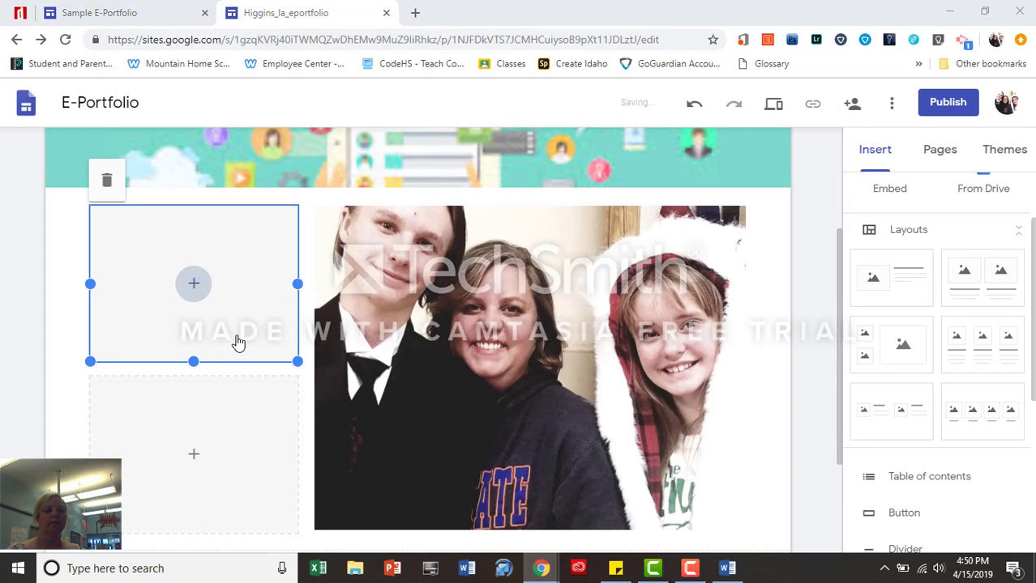
scroll(235, 178, down, 5)
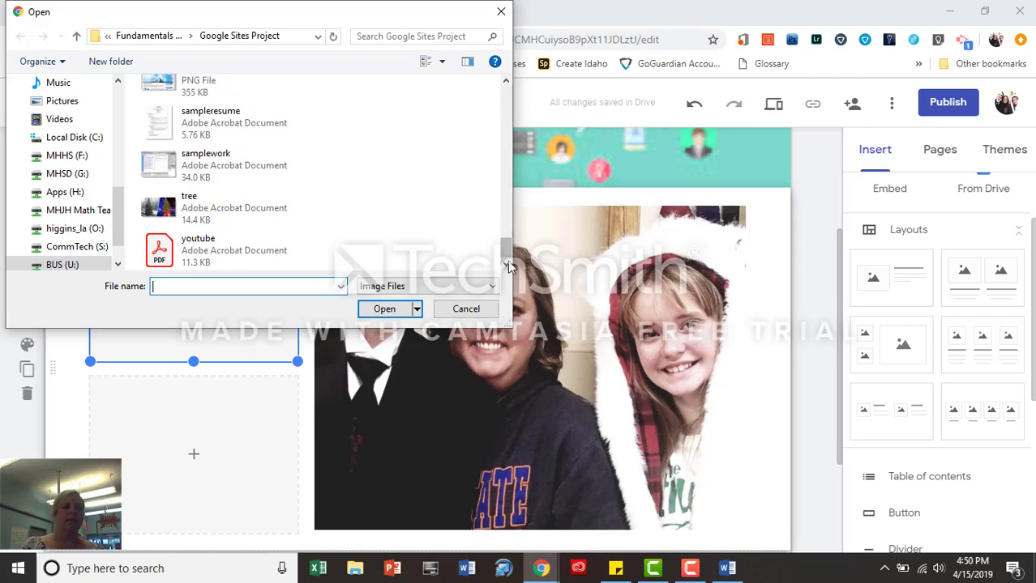
click(209, 128)
click(378, 309)
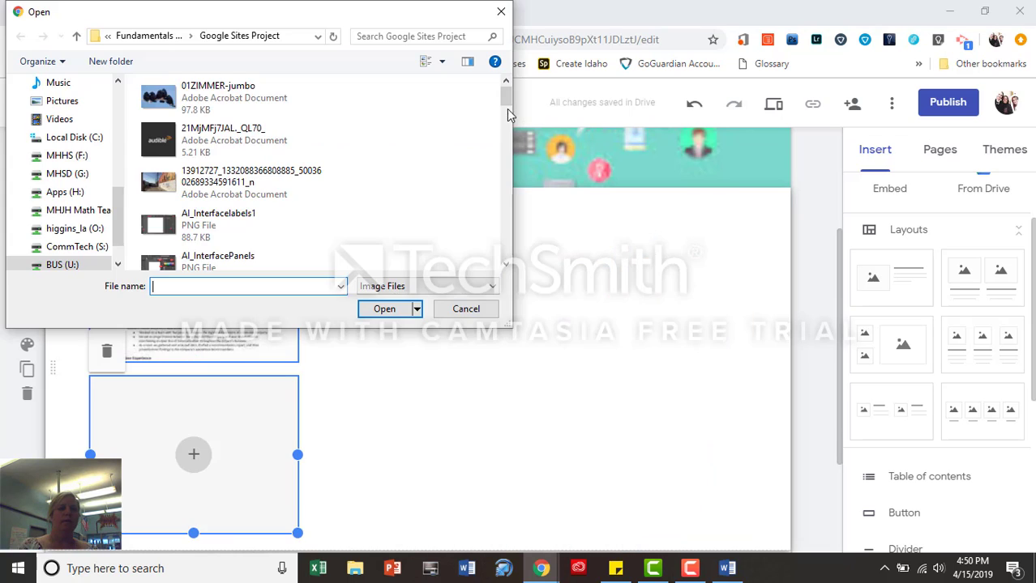
click(507, 112)
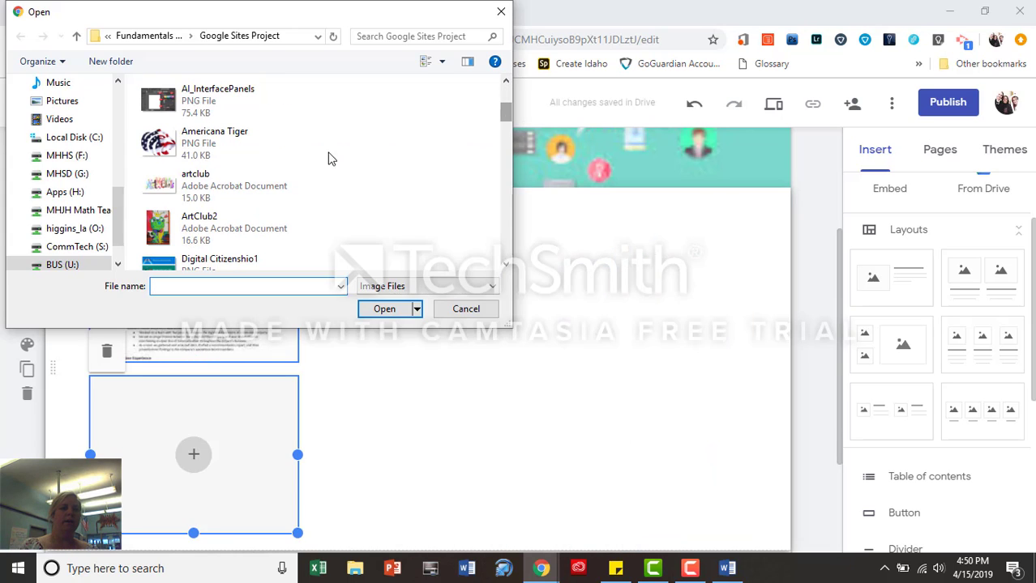
click(209, 186)
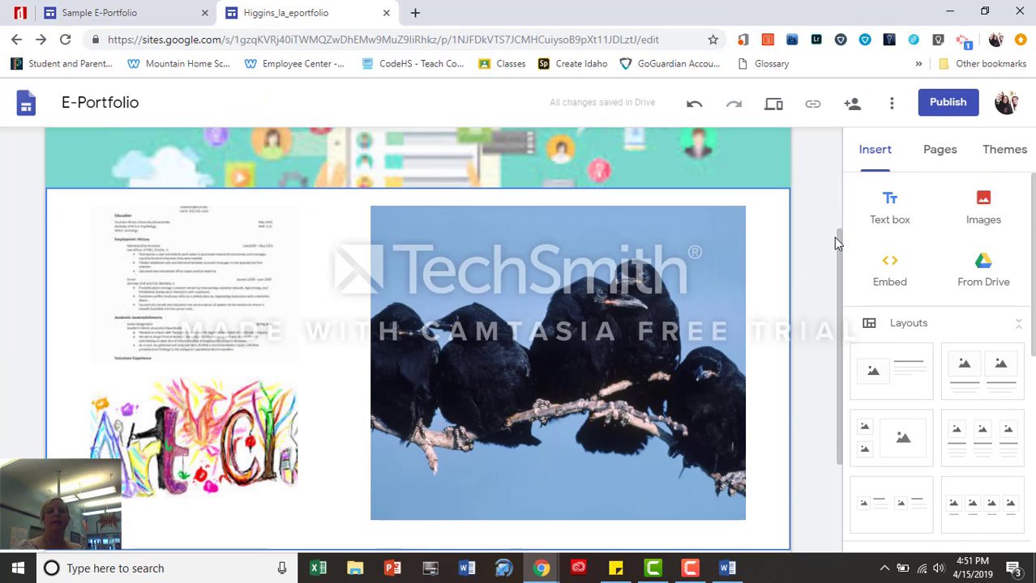
drag(840, 252, 838, 185)
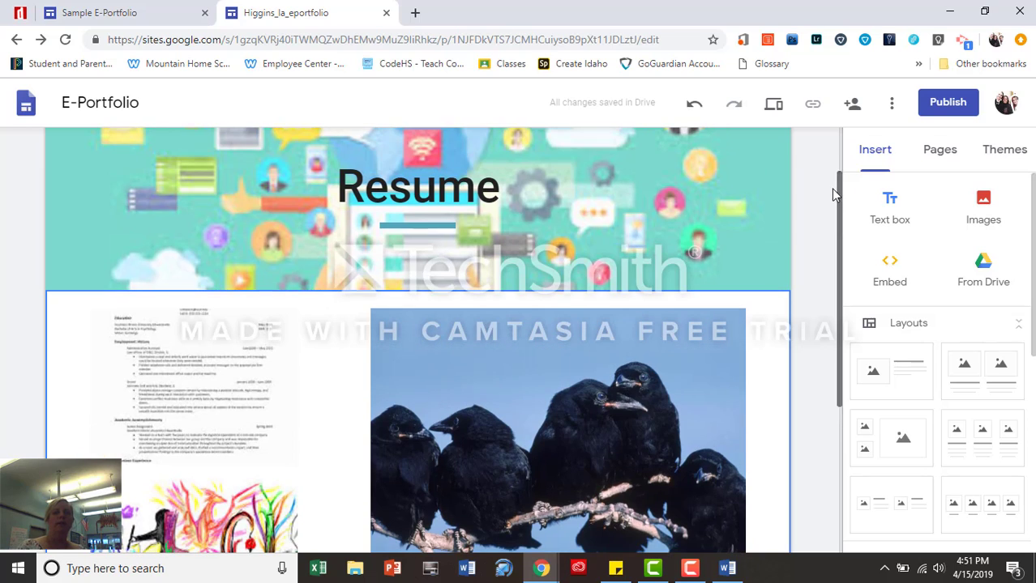
click(942, 151)
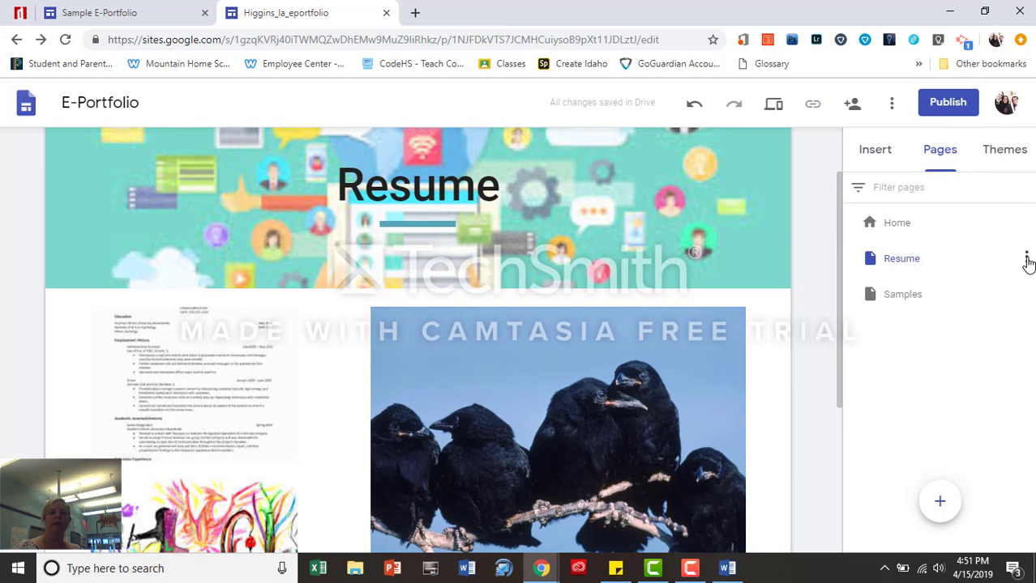
Create a 'Brag Sheet' subpage under Resume, then open the Samples page
click(1026, 259)
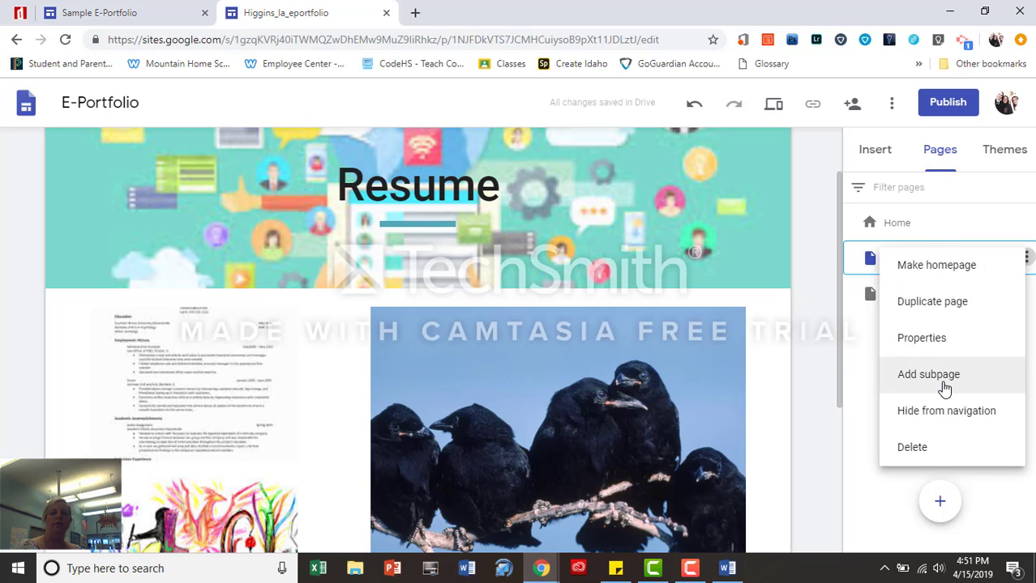
click(928, 375)
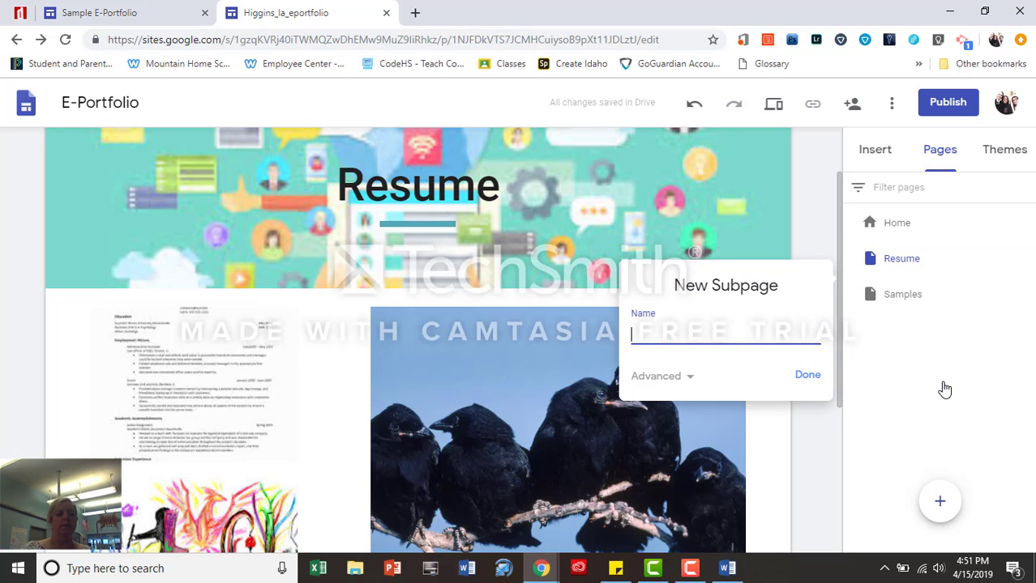
text(Brag Sheet)
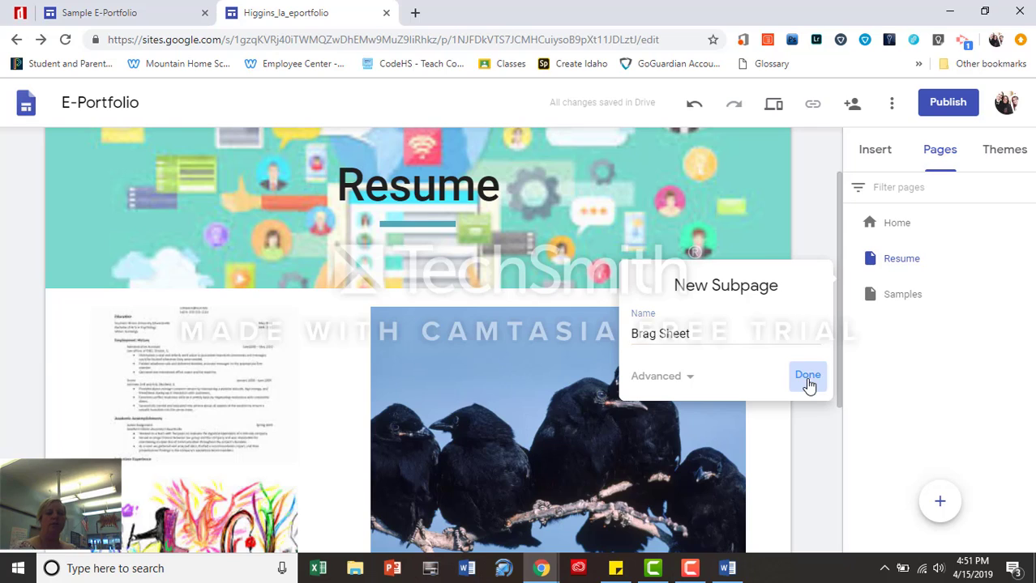
click(807, 376)
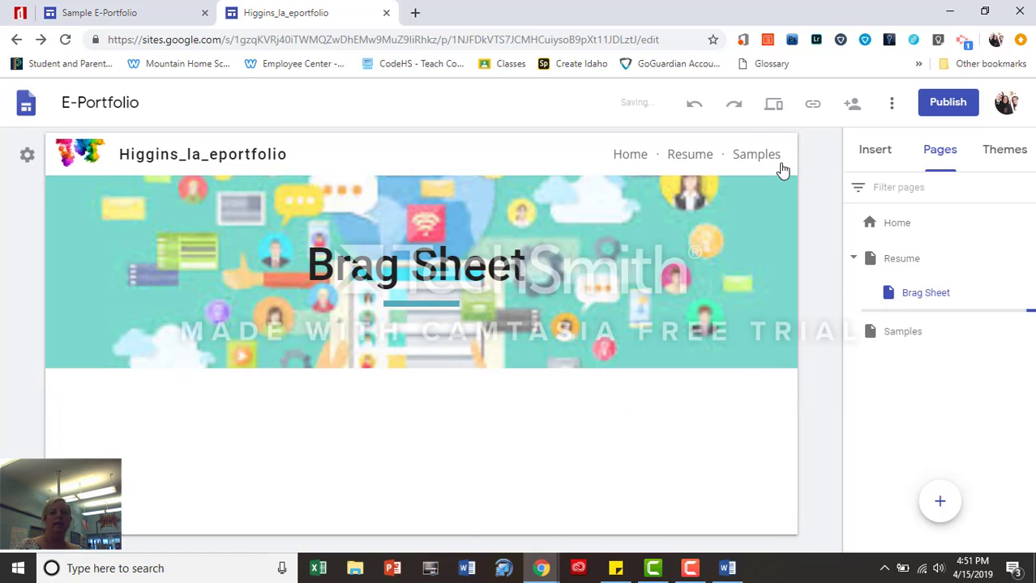
click(756, 155)
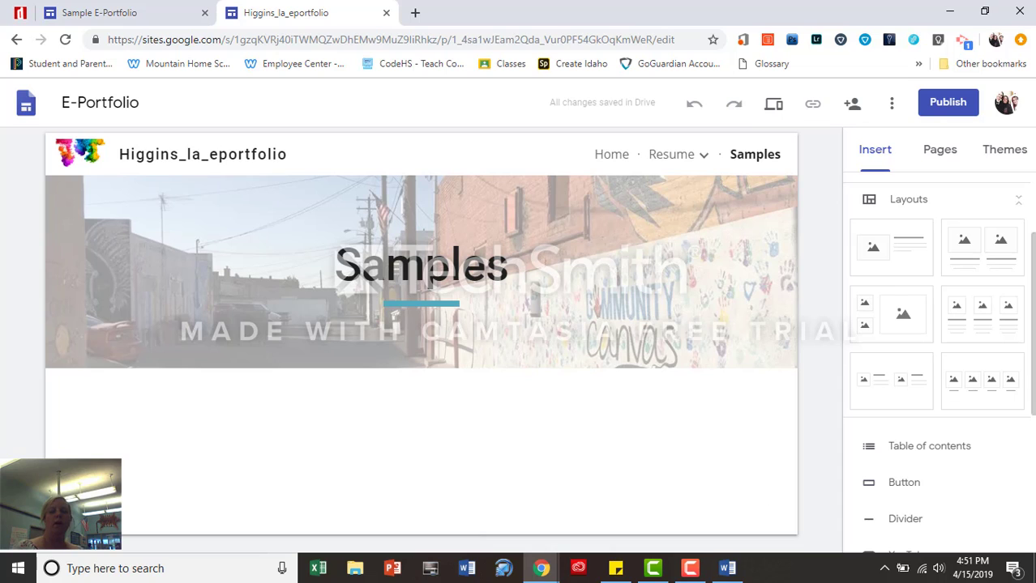
scroll(885, 533, down, 4)
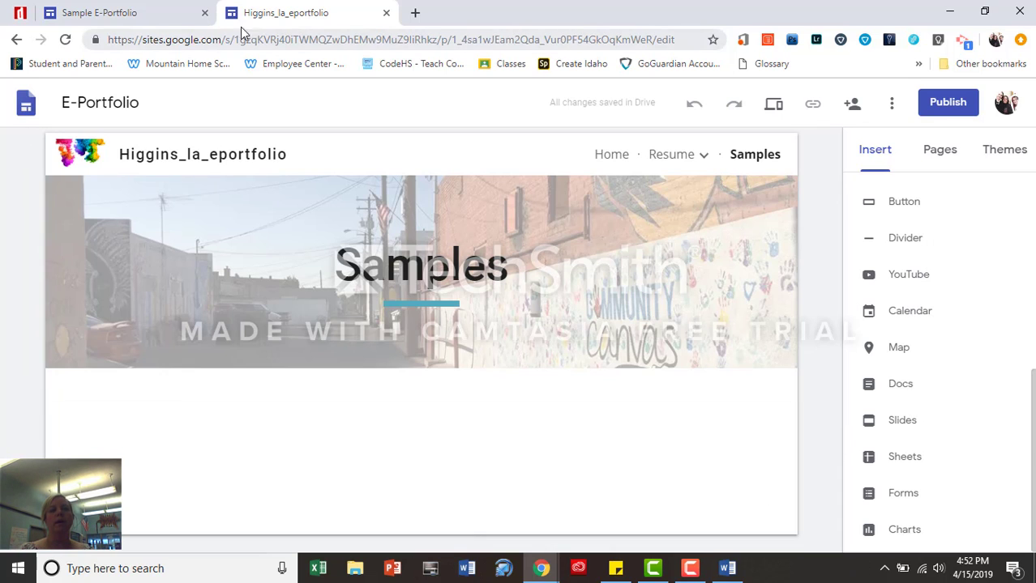
Switch to the Sample E-Portfolio site and scroll through its Home page
click(128, 15)
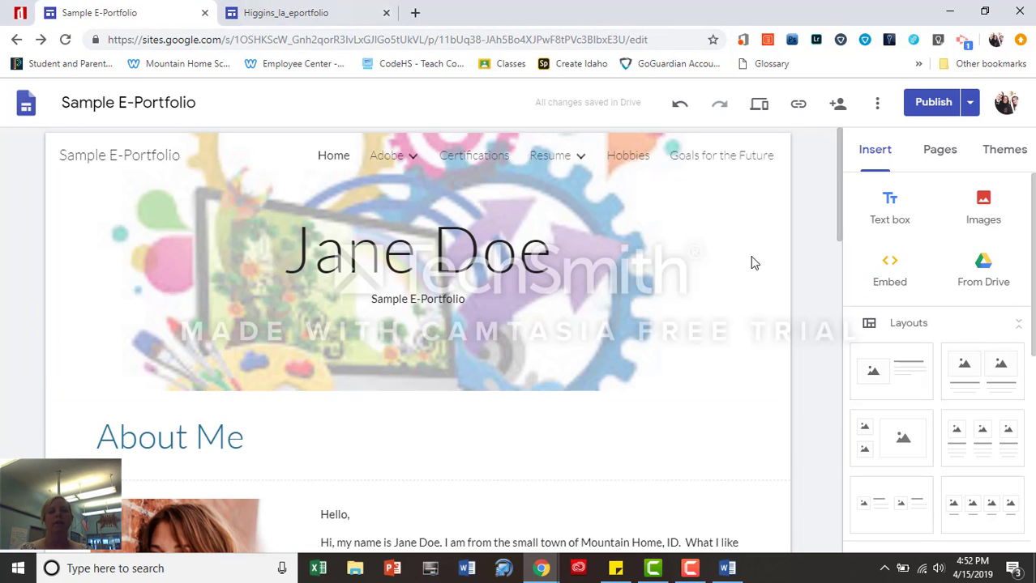
scroll(846, 231, down, 3)
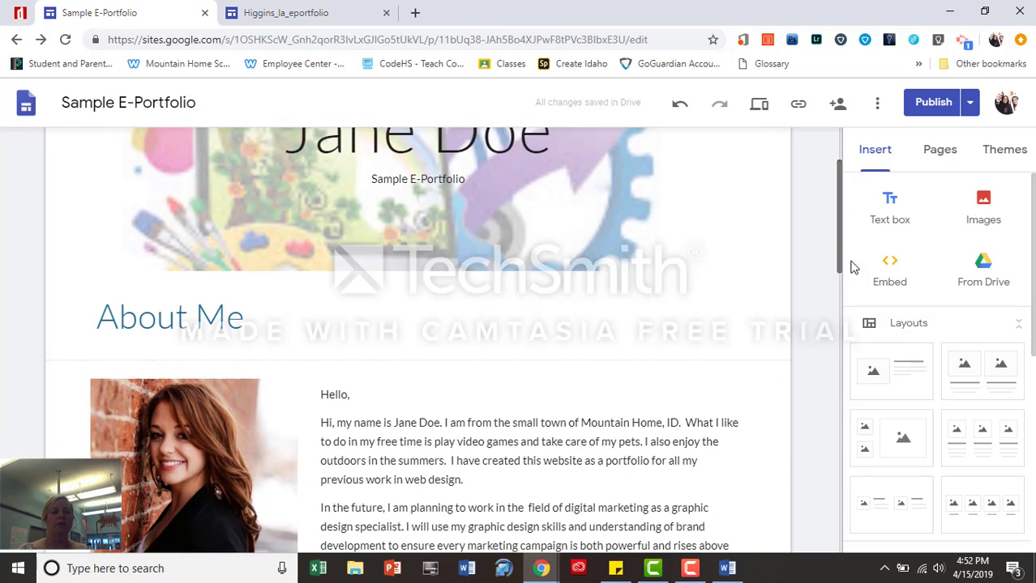
scroll(869, 323, down, 5)
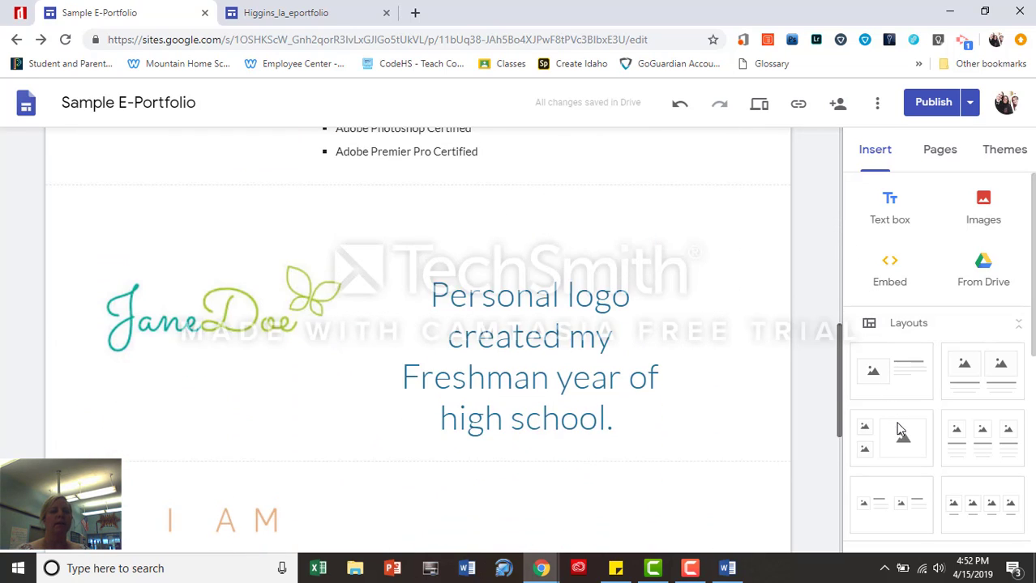
scroll(902, 437, down, 4)
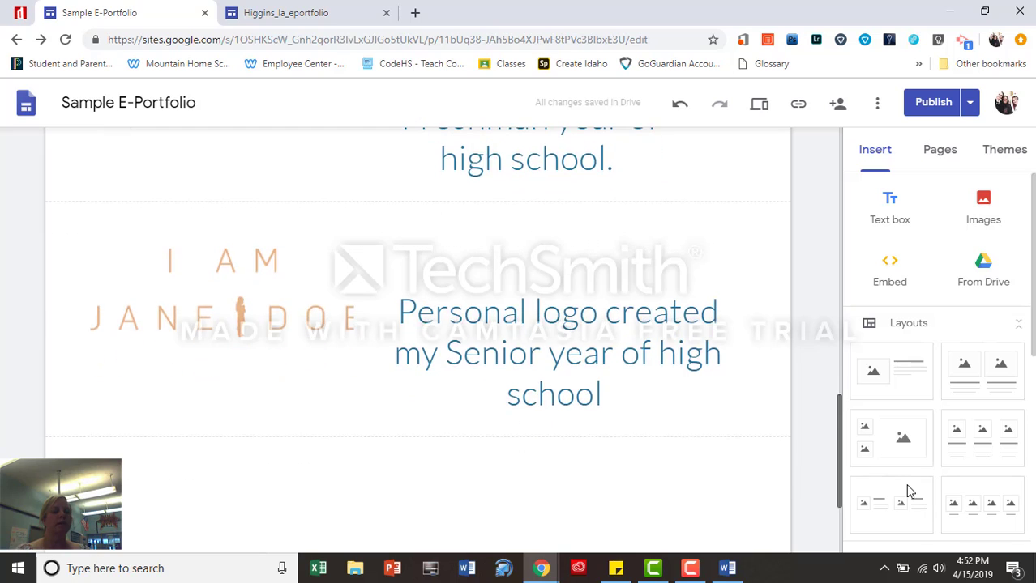
mouse_move(911, 524)
mouse_down()
mouse_move(907, 494)
mouse_move(915, 537)
mouse_up()
mouse_move(573, 490)
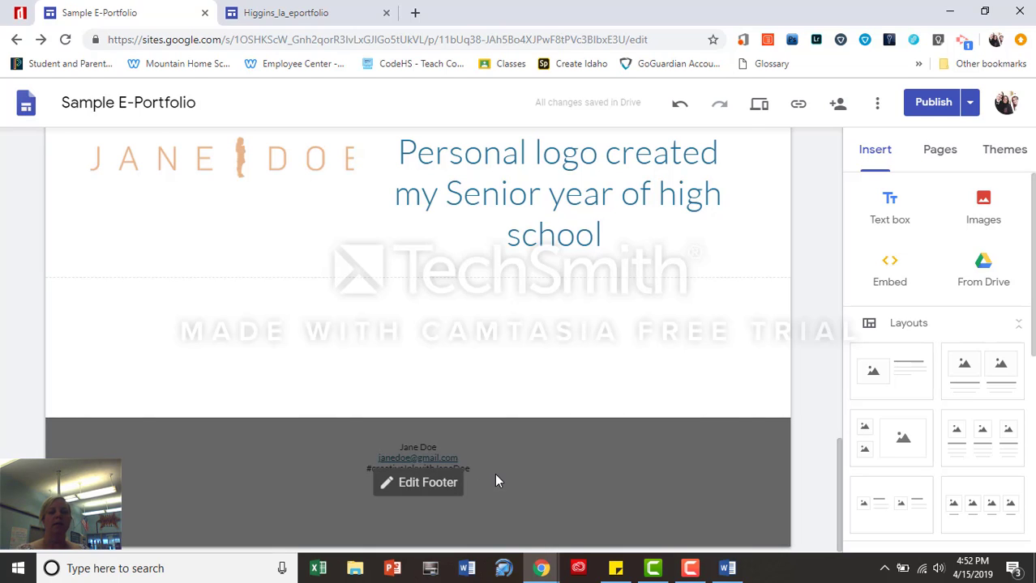
drag(838, 474, 830, 150)
Browse the sample site's Adobe, Certifications, Hobbies and Goals for the Future pages
click(398, 165)
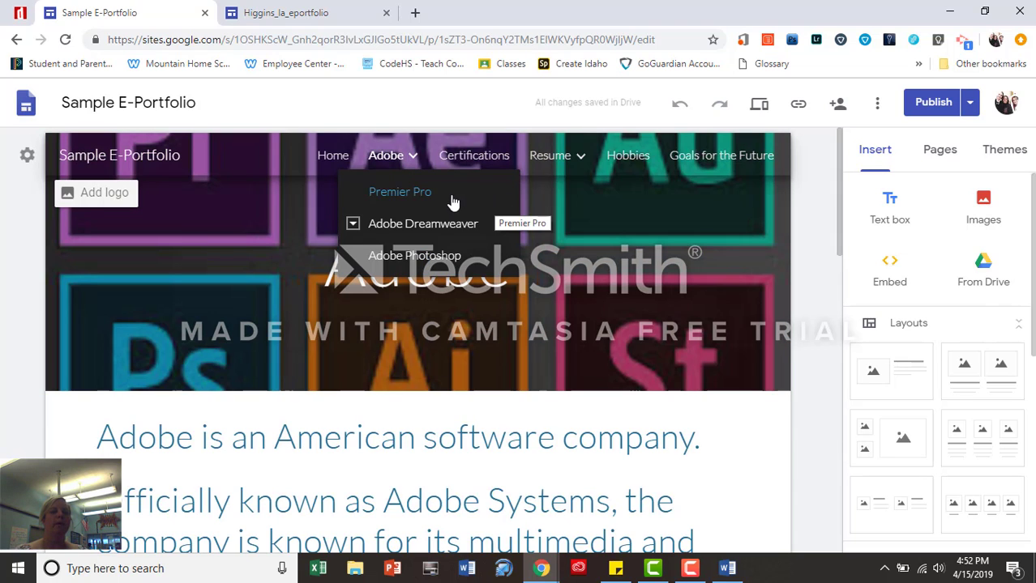
click(491, 164)
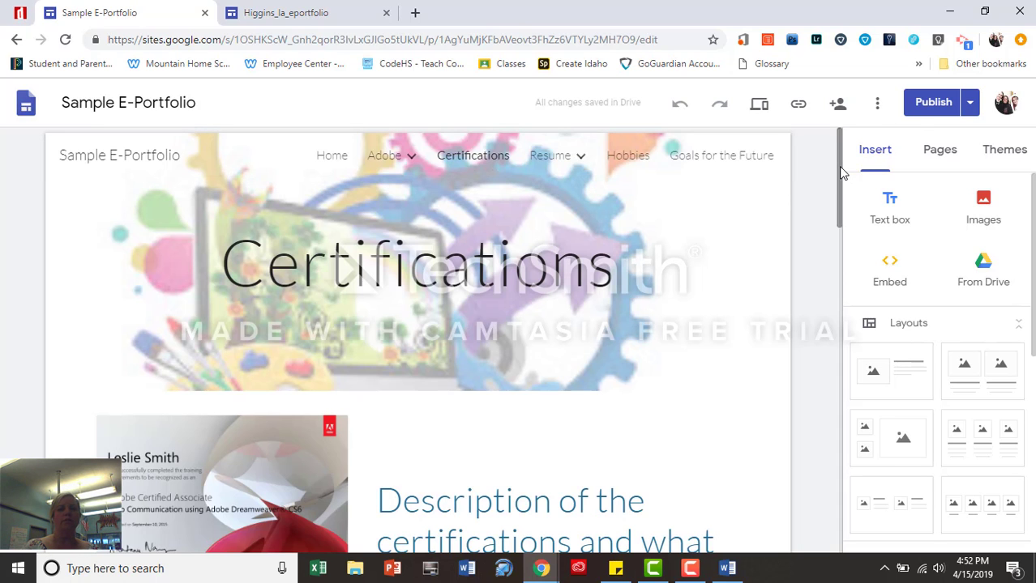
drag(842, 176, 862, 504)
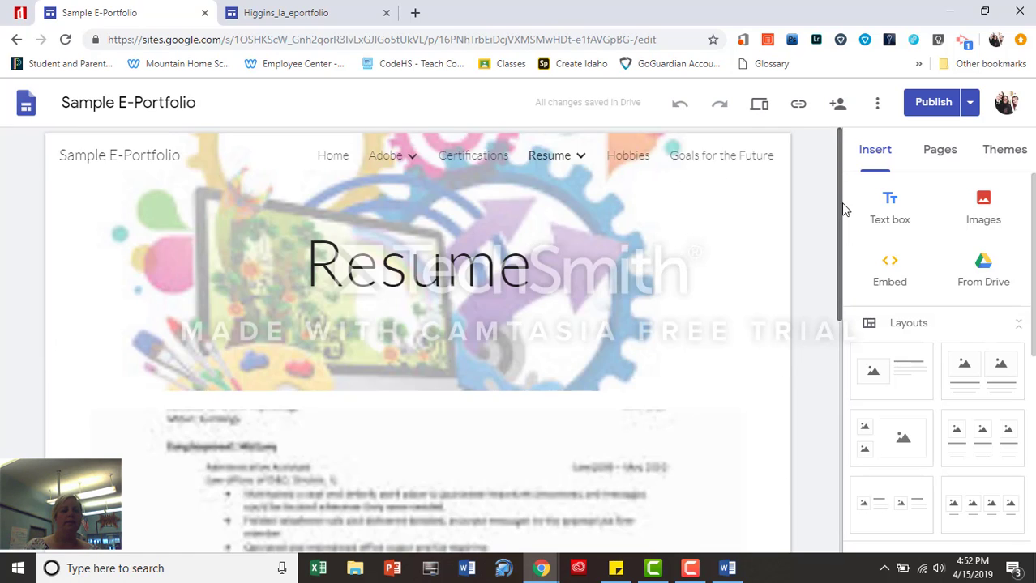
drag(844, 208, 846, 358)
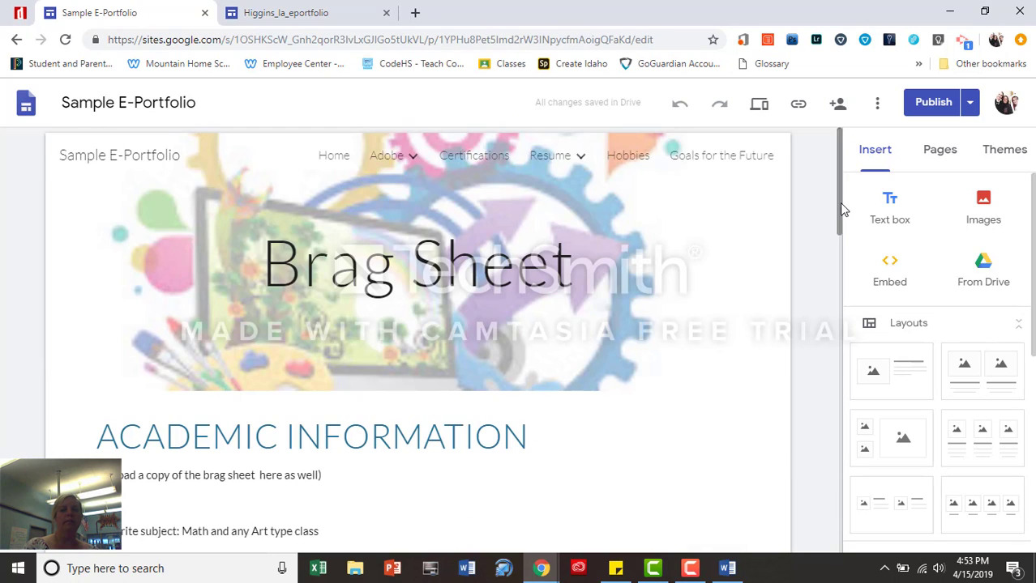
drag(840, 209, 846, 331)
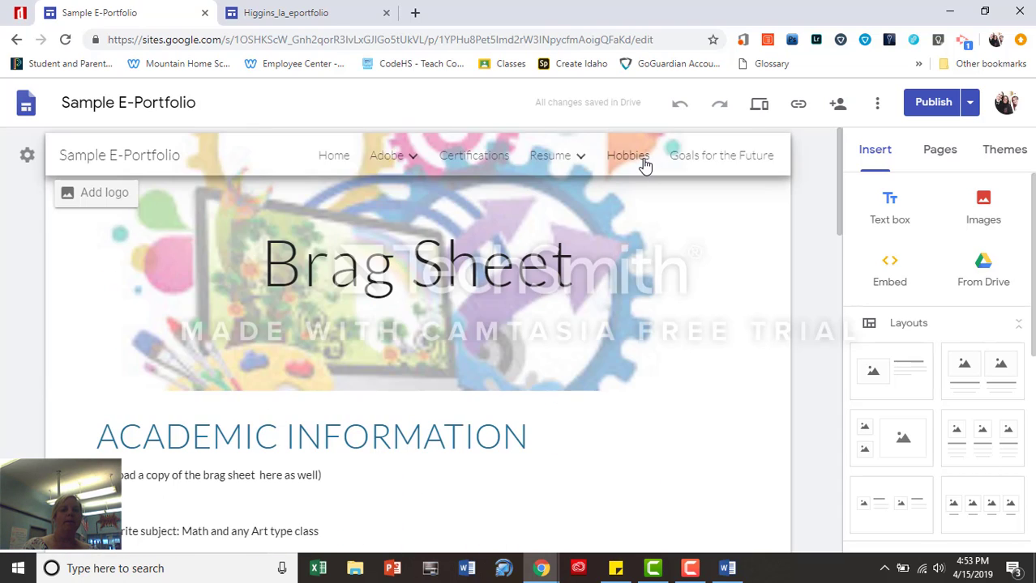
click(645, 164)
click(689, 165)
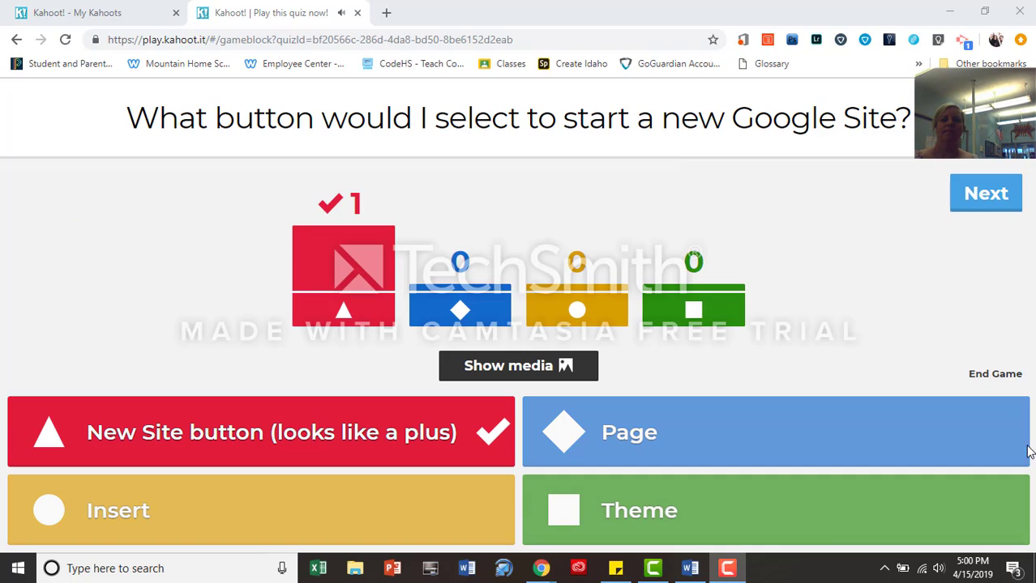
Advance the Kahoot quiz through questions 2–5 and reveal 'website building platform from Google' as correct
click(964, 194)
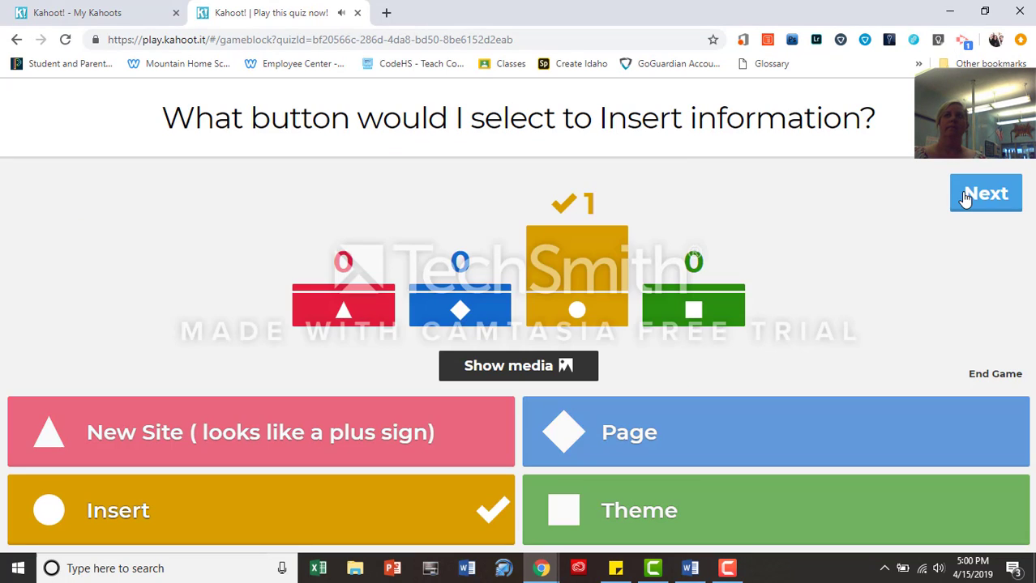
click(983, 194)
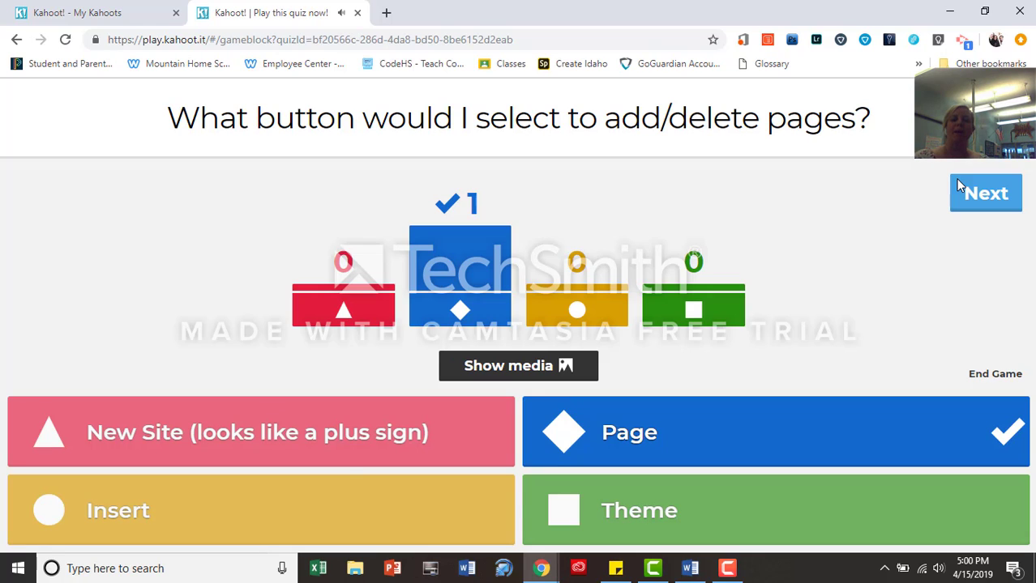
click(959, 187)
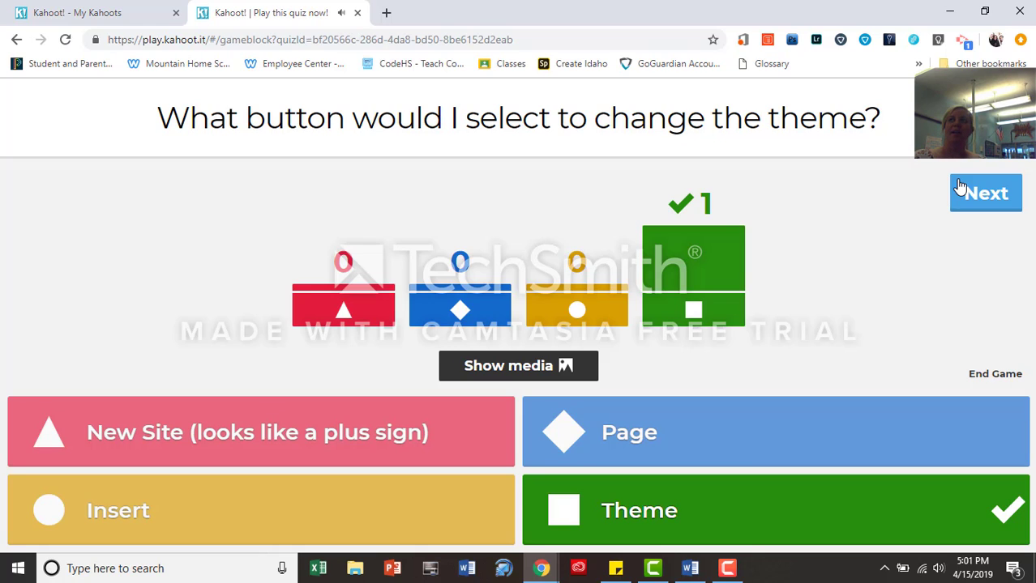
click(960, 187)
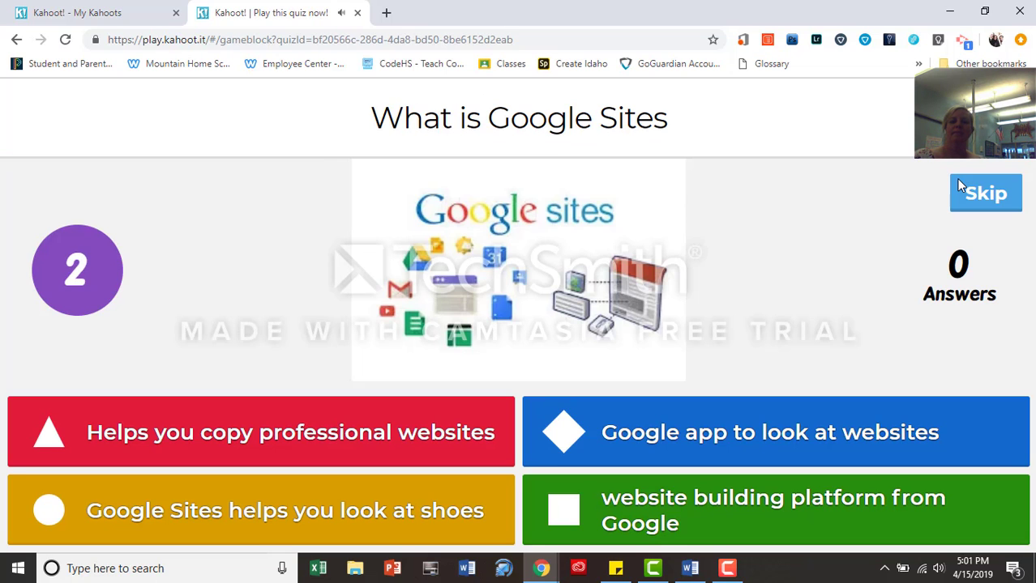
click(957, 186)
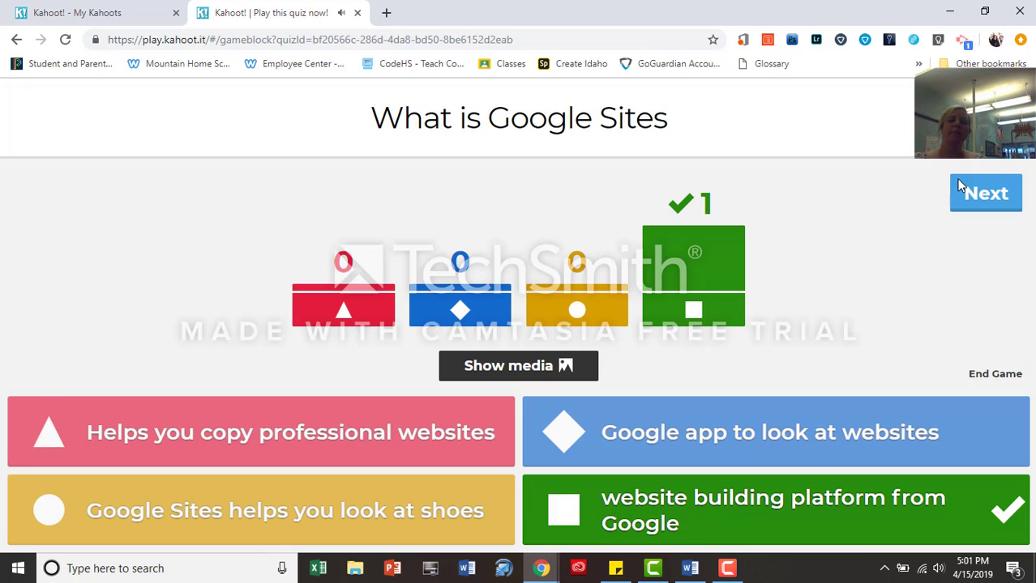